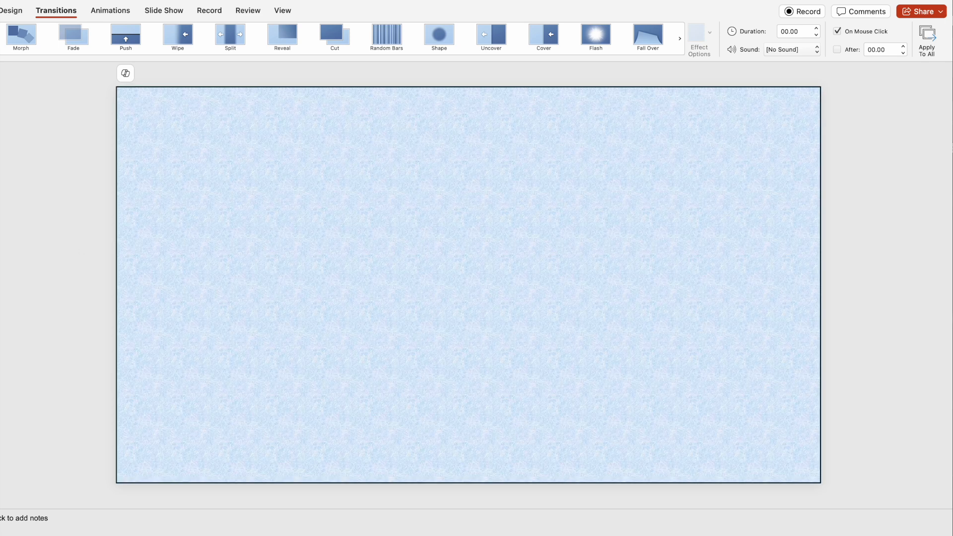
- Delete the blue textured cover and apply the Morph transition to the slide with the pentagon and yellow circle
click(376, 240)
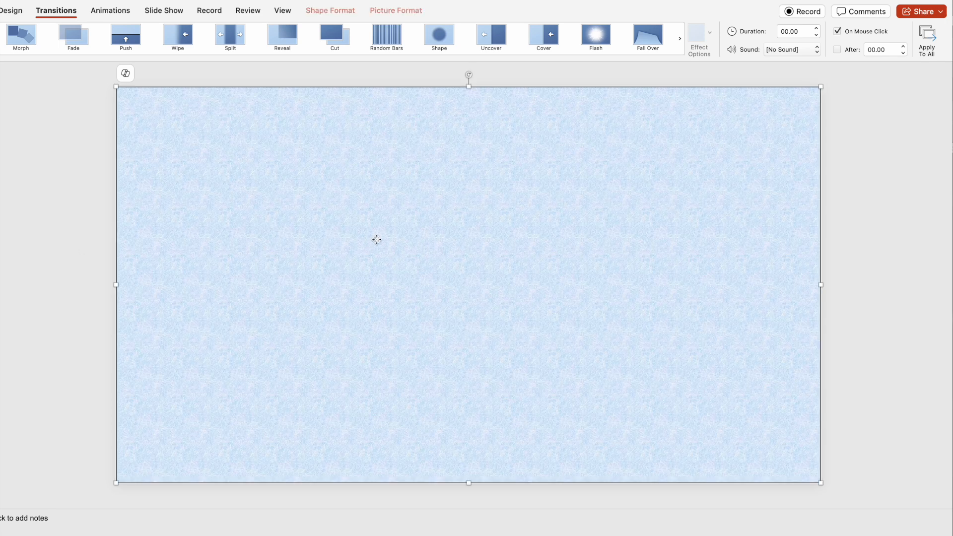
key(Delete)
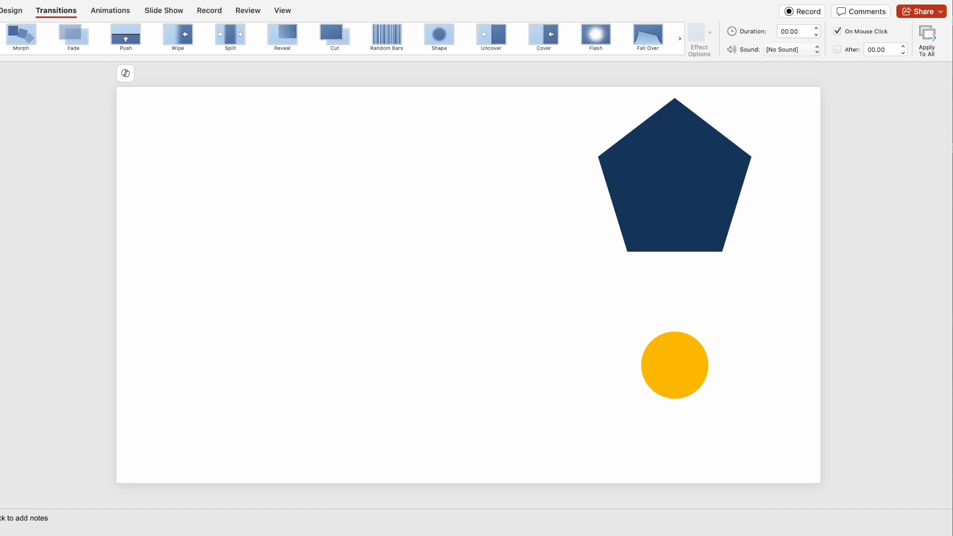
key(Up)
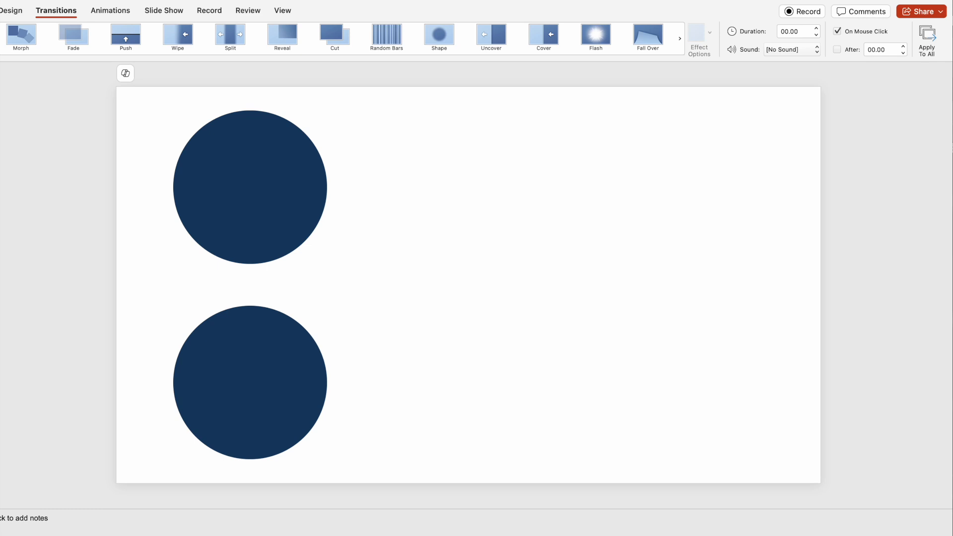
key(Down)
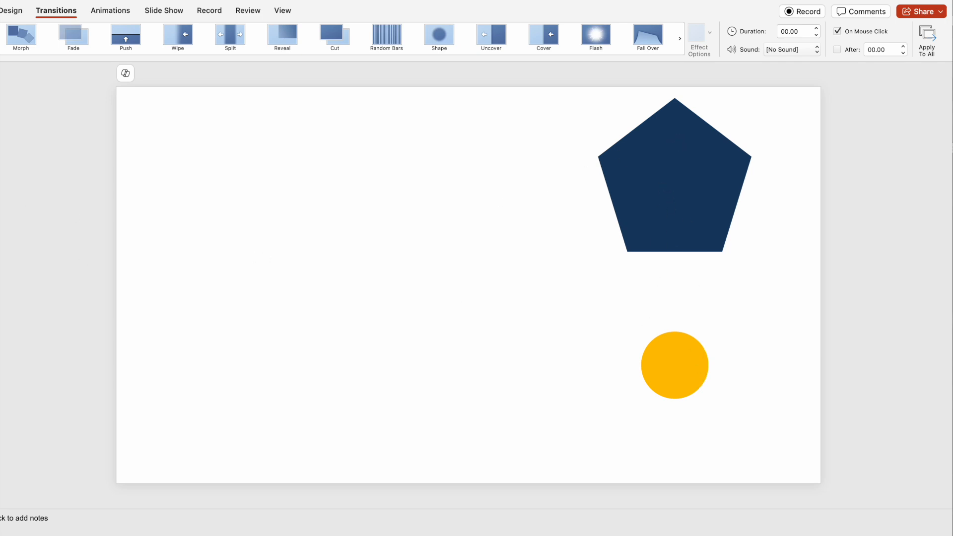
key(Up)
click(27, 37)
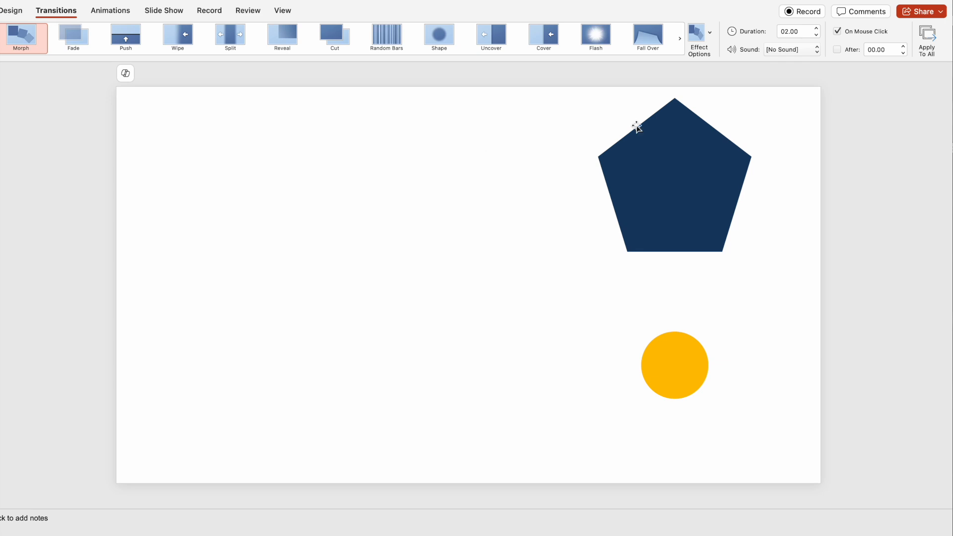
- Display the Selection Pane and select the pentagon and the yellow circle in turn to compare their object names
click(684, 171)
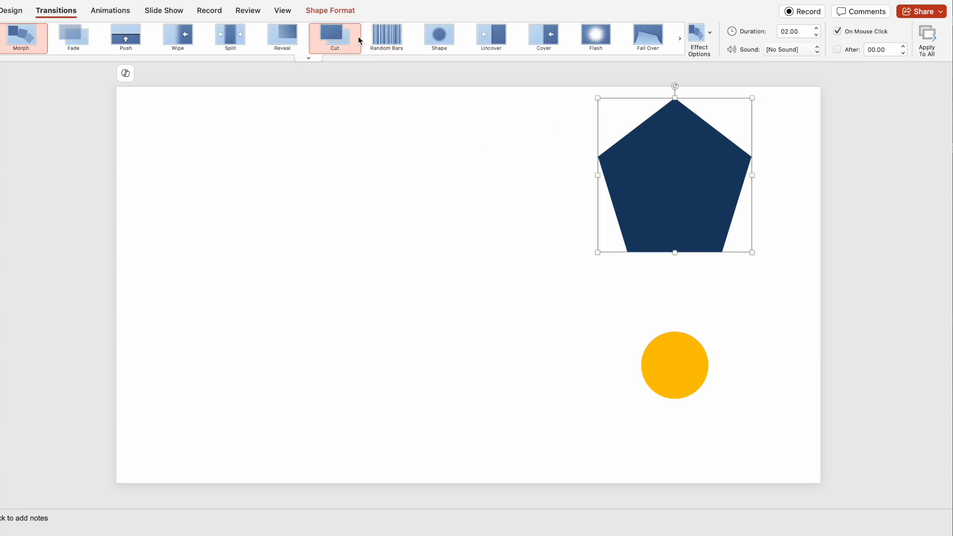
click(324, 11)
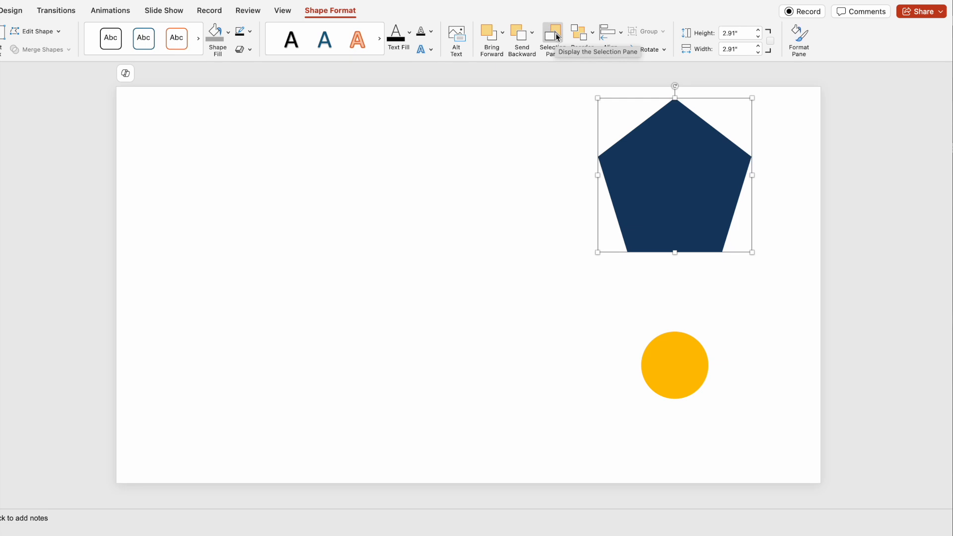
click(558, 37)
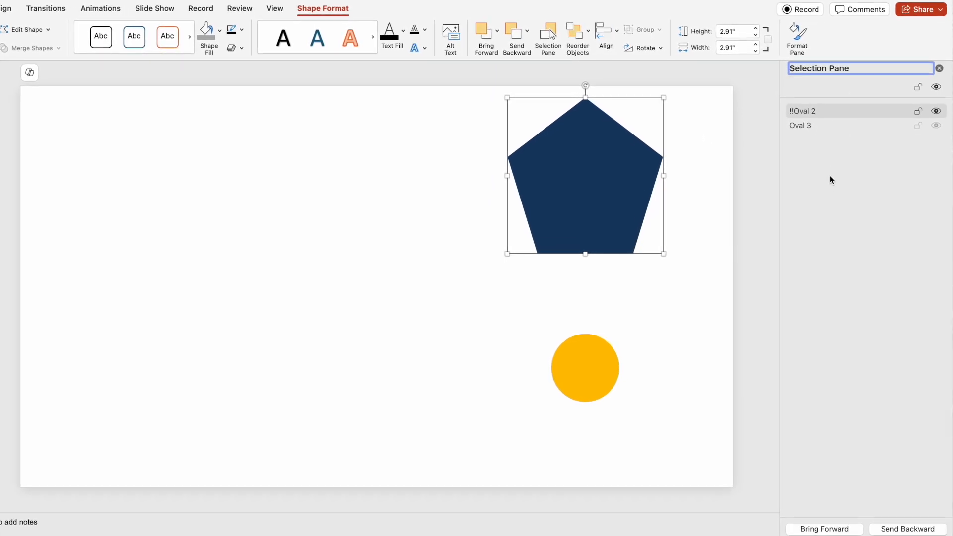
click(584, 379)
click(576, 209)
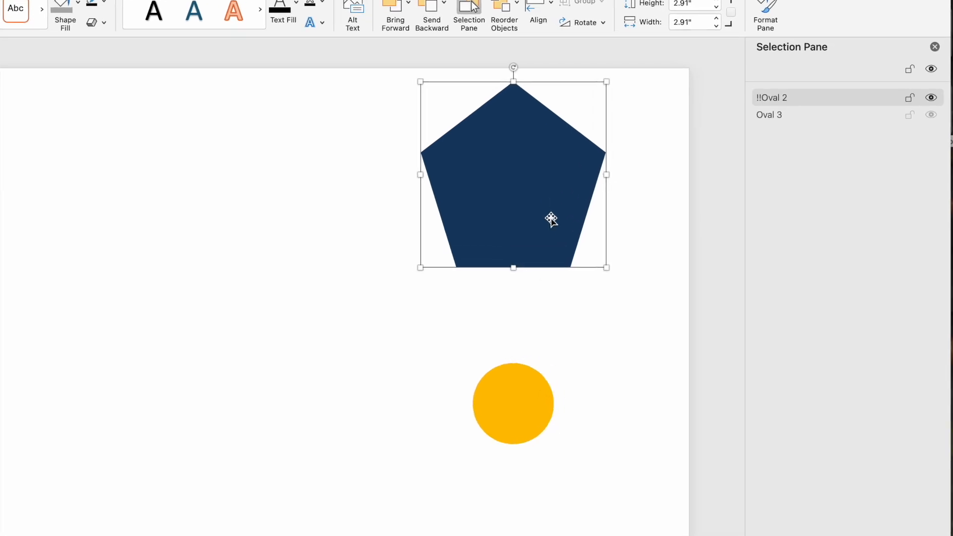
click(531, 396)
click(494, 250)
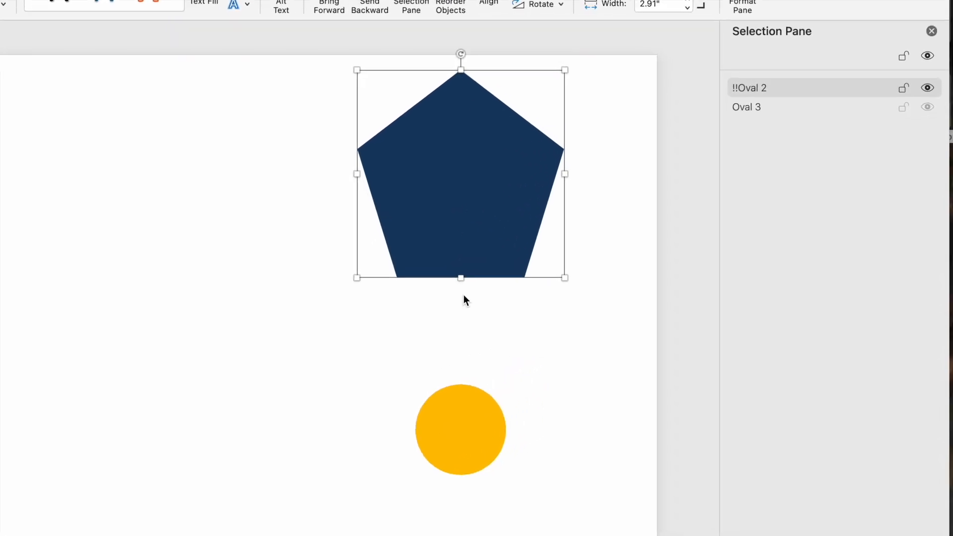
click(491, 419)
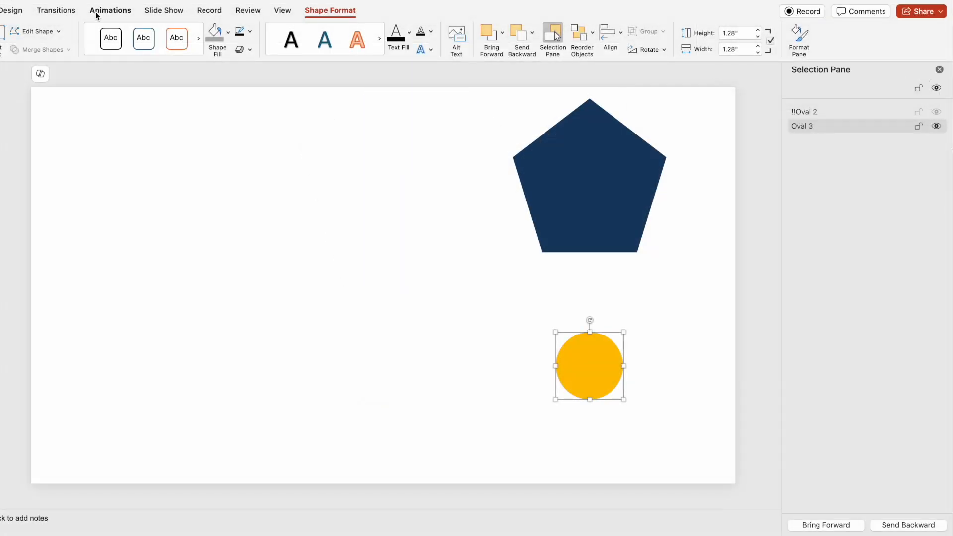
- Return to the transition settings and show the effect options available for Morph on the pentagon slide
click(57, 11)
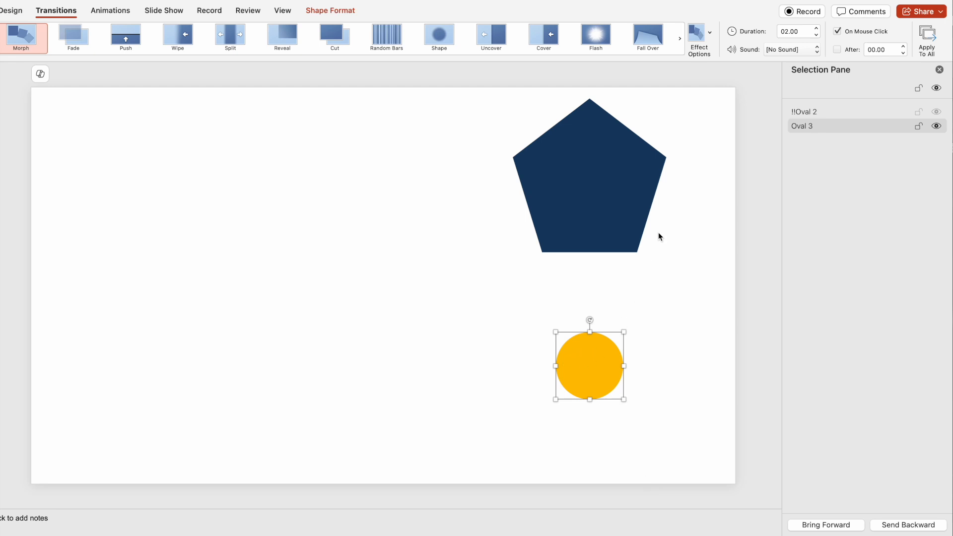
click(698, 50)
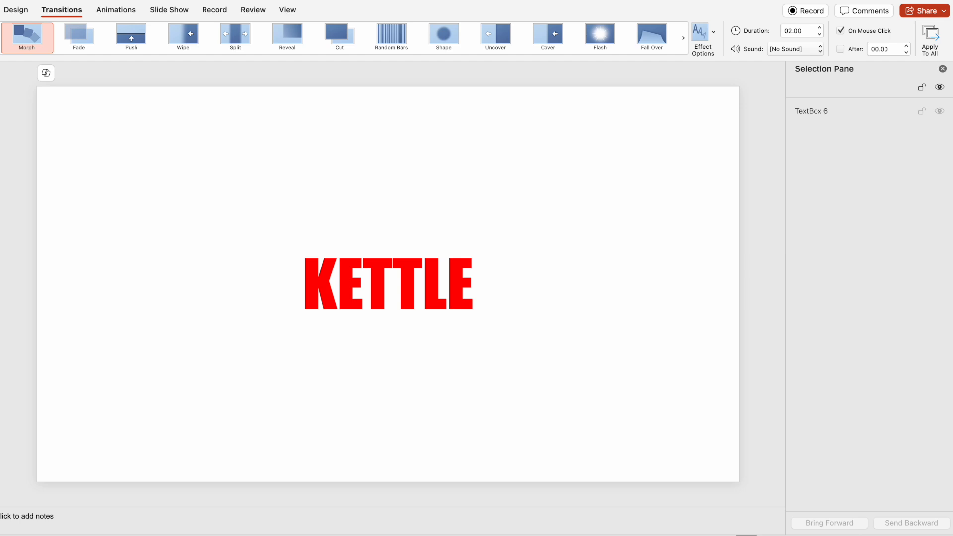
- Delete the blue textured rectangles covering the "Something Comes This Way" slide and the two text slides that follow it
key(Up)
click(227, 290)
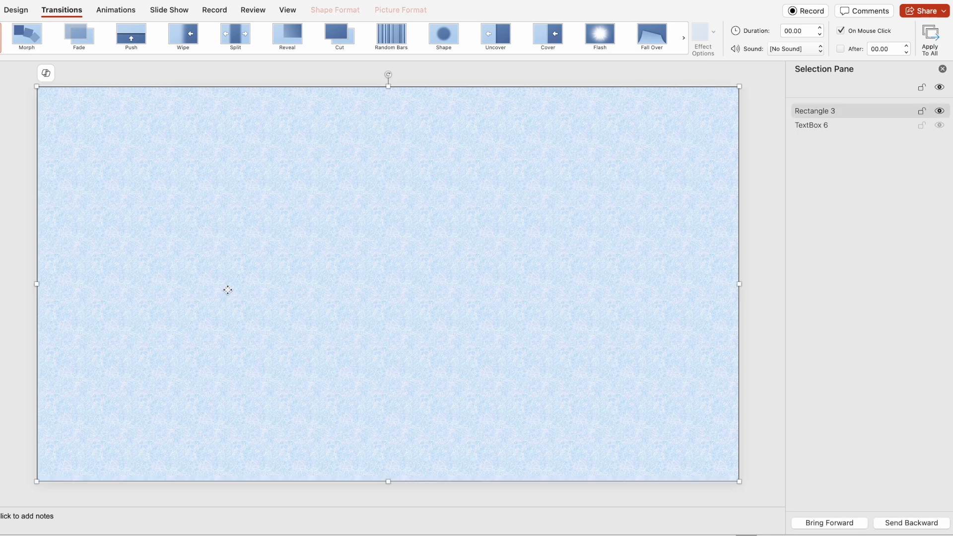
key(Delete)
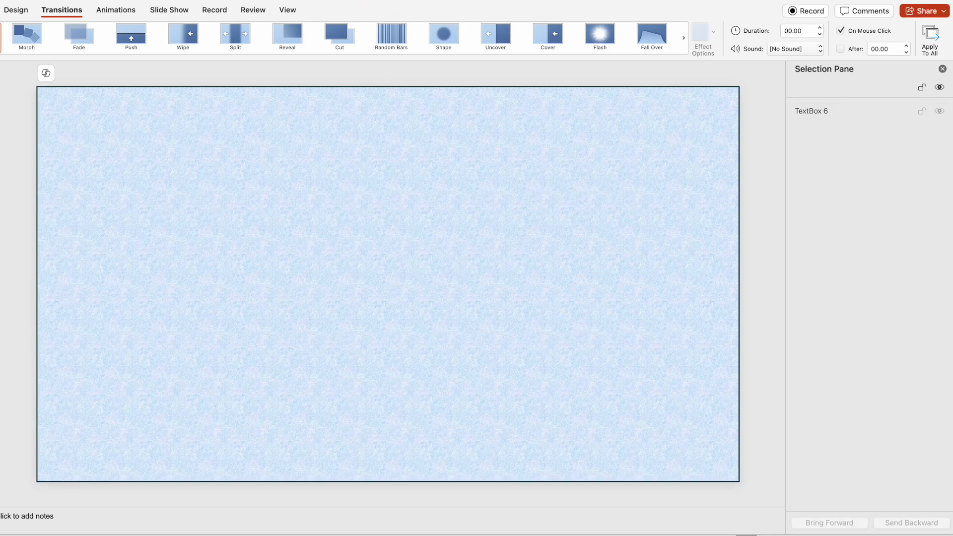
key(super+z)
click(322, 388)
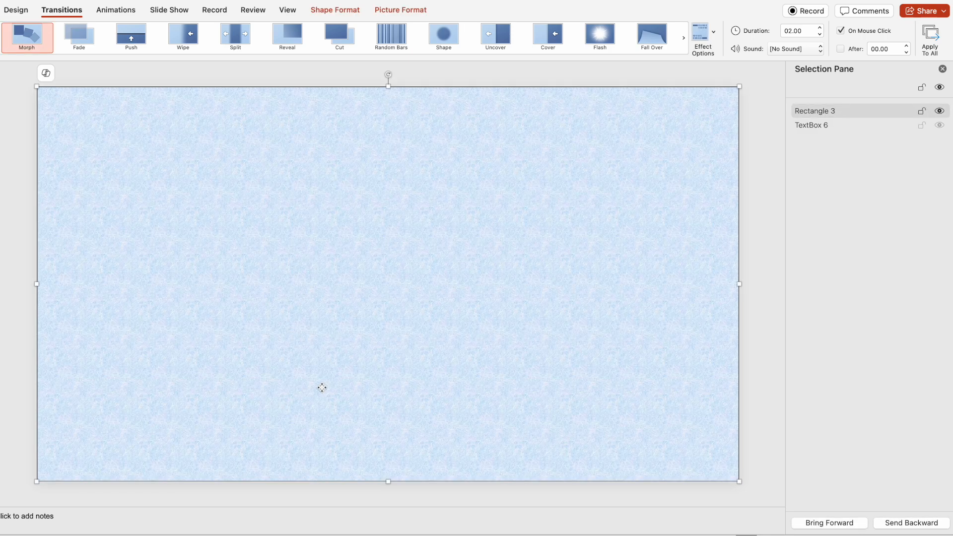
key(Delete)
key(super+z)
click(179, 400)
key(Delete)
- Set the Morph effect option to Words on the black-text "Something Wicked This Way Comes" slide
key(Page_Up)
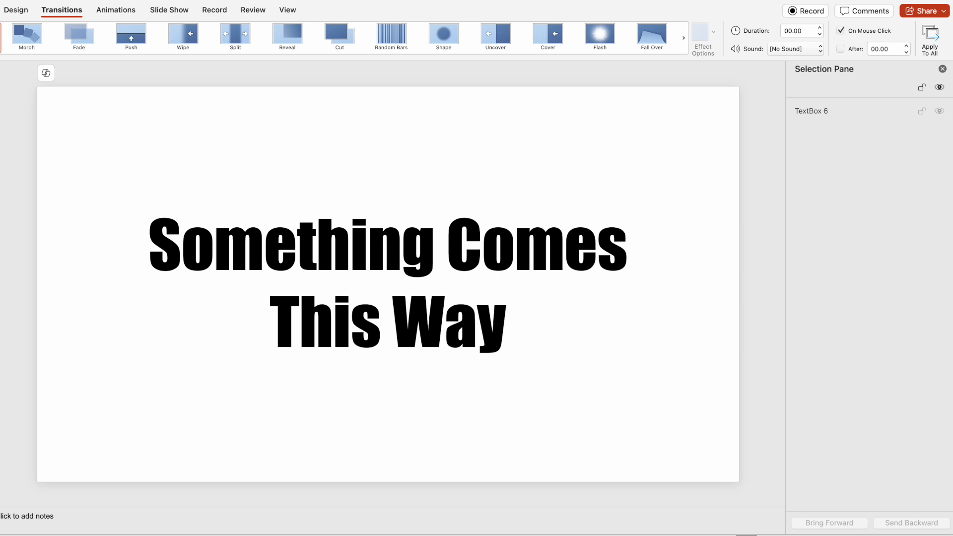
key(Page_Down)
click(715, 33)
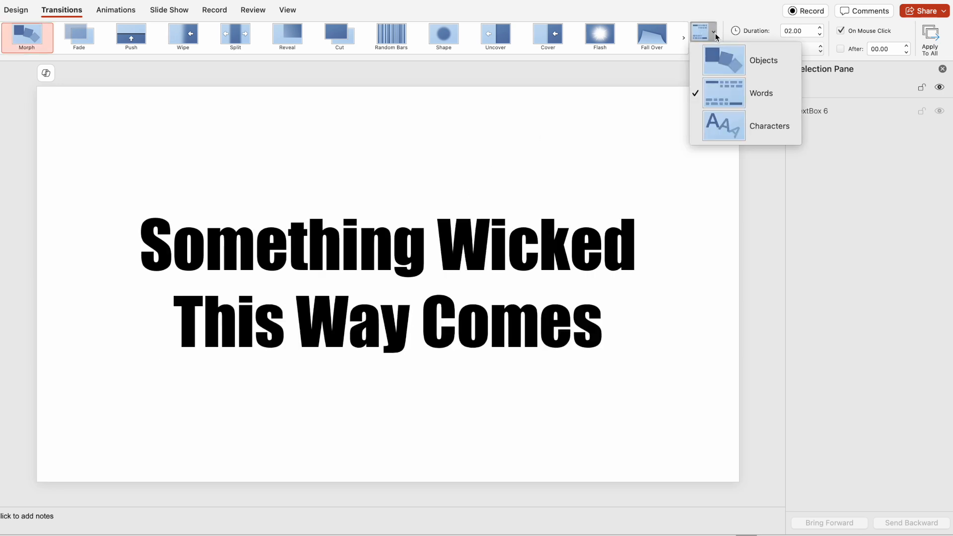
click(777, 99)
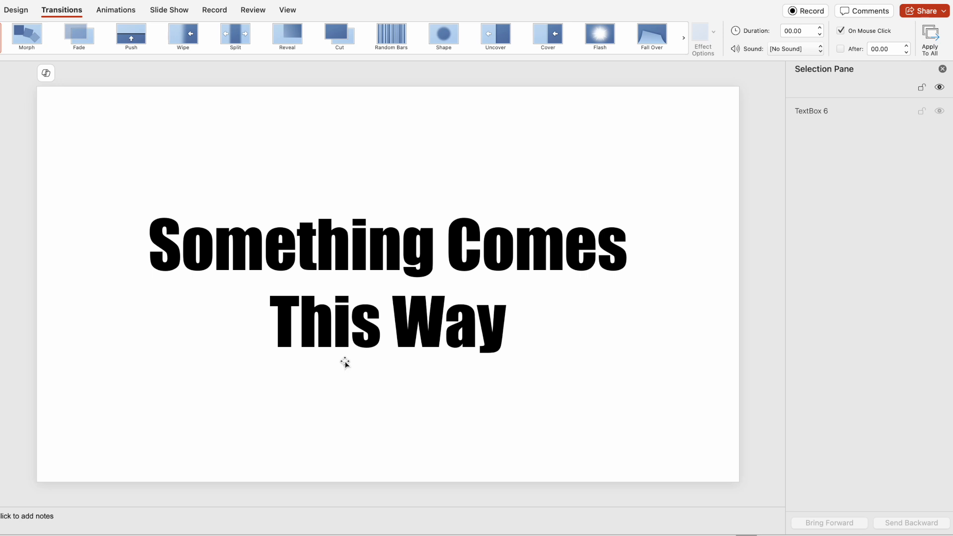
- Go back and forth through the "Something Comes This Way" and "Something Wicked This Way Comes" slides to compare their wording and colour
click(1, 427)
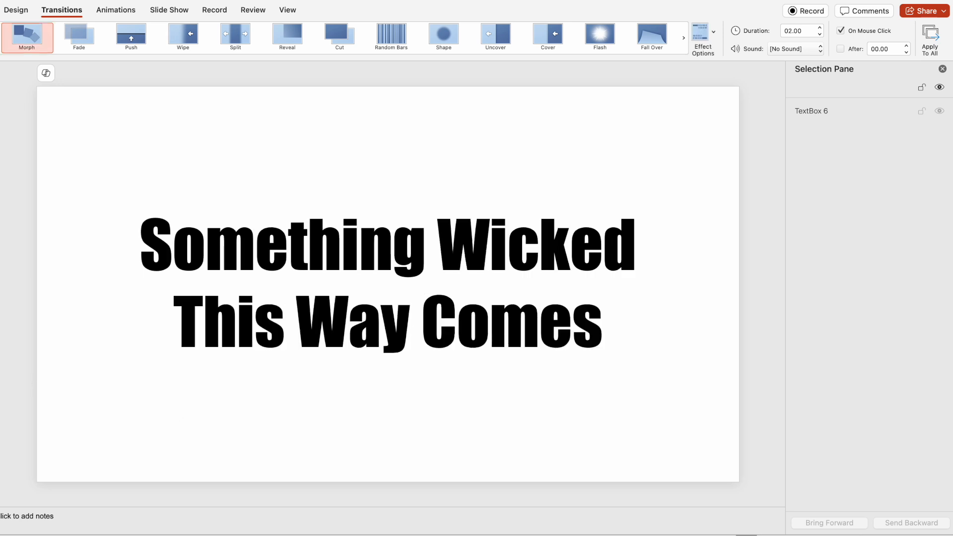
click(1, 357)
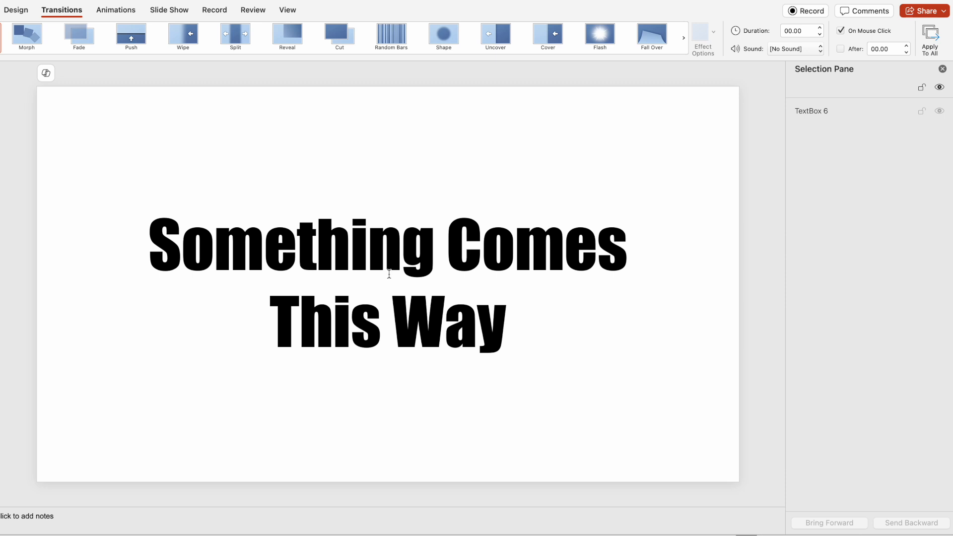
click(1, 422)
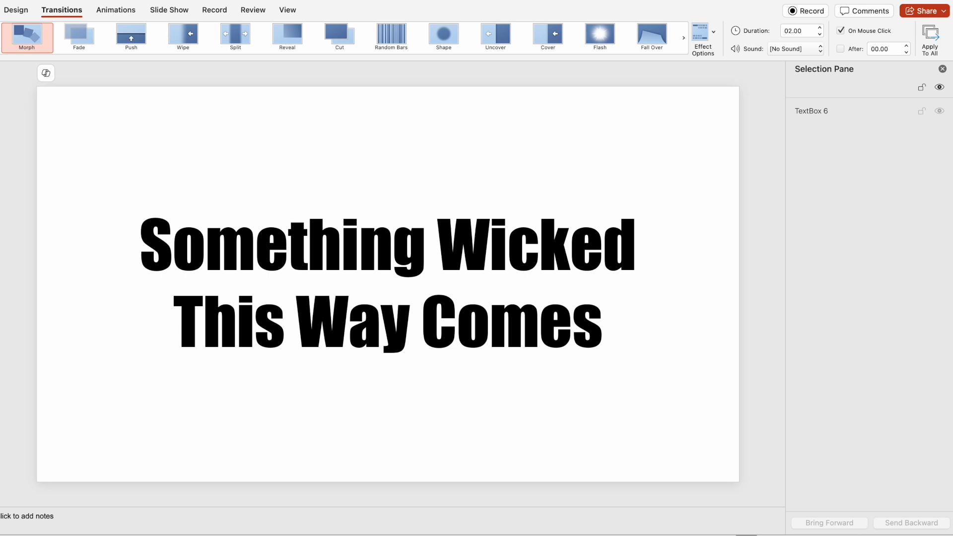
key(Down)
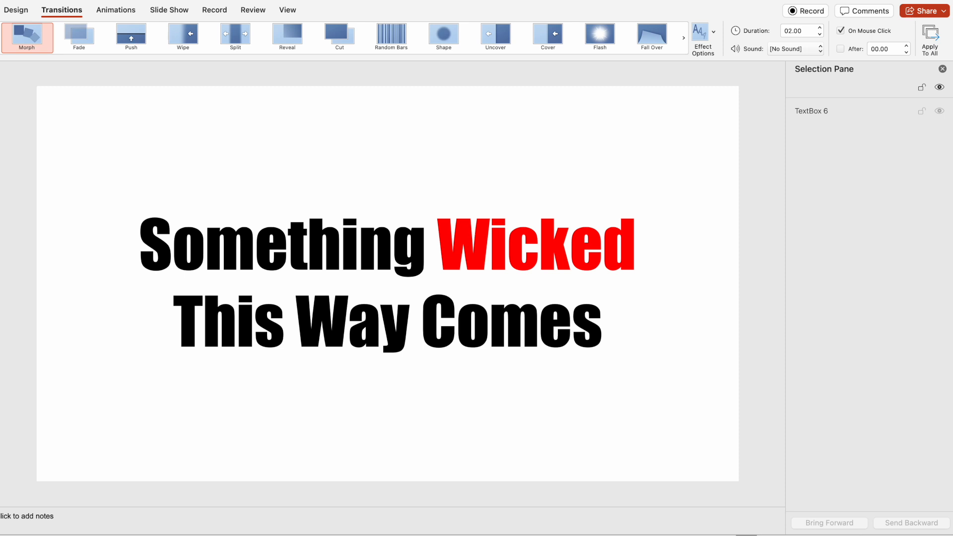
key(Down)
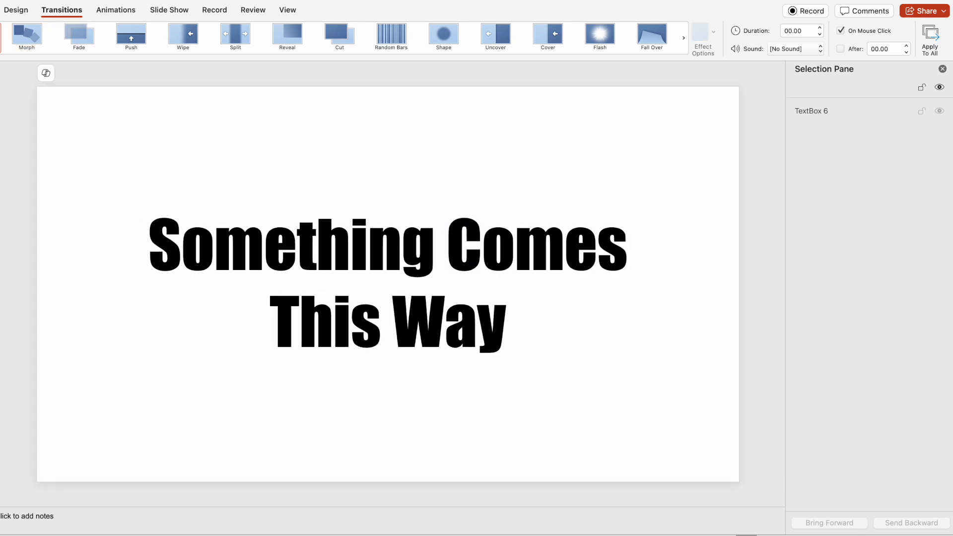
key(Down)
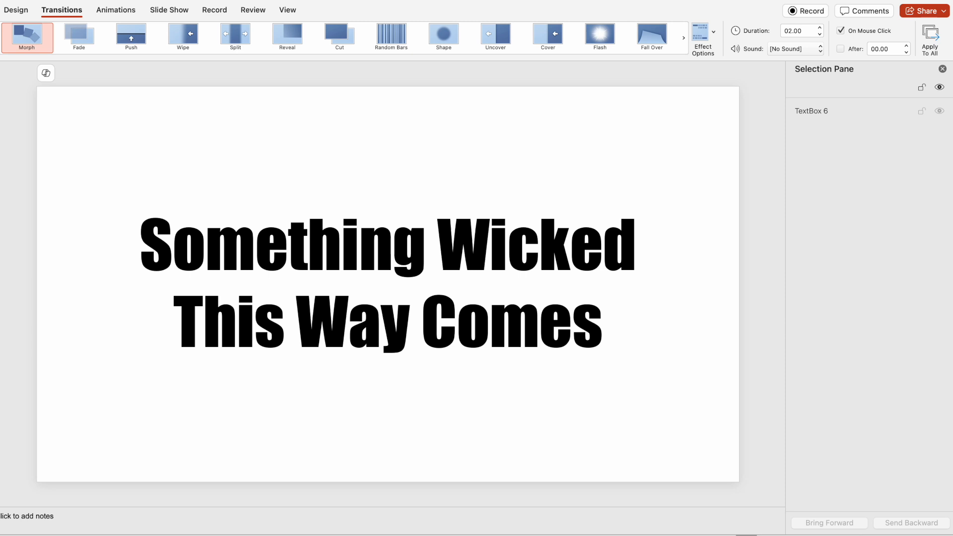
key(Down)
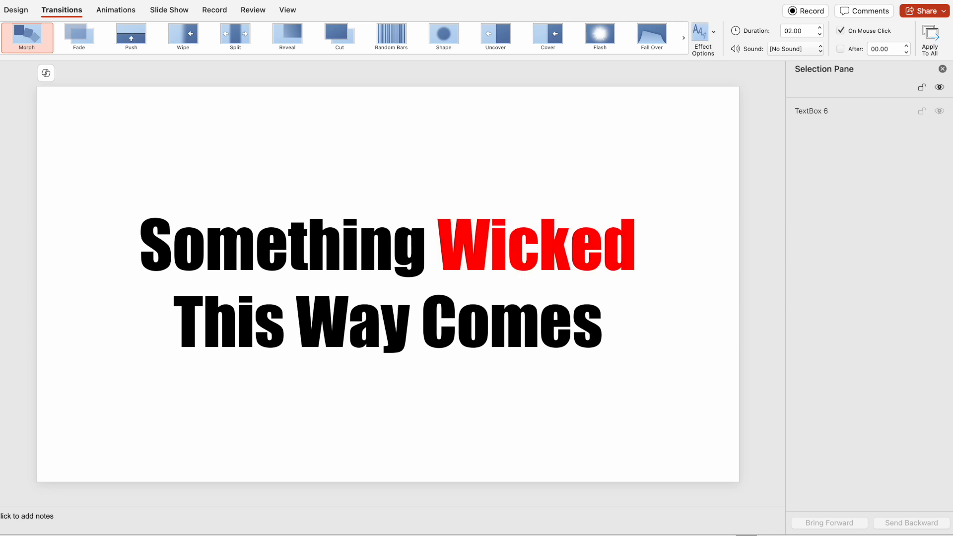
- Go past the Morph Icons title to the globe slide, view the stock icon library and close it without inserting anything
key(Down)
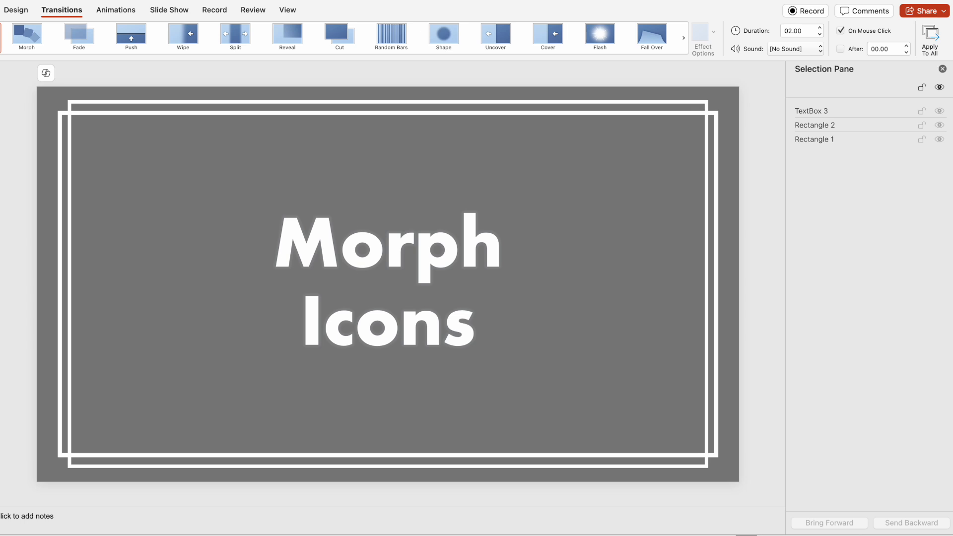
key(Down)
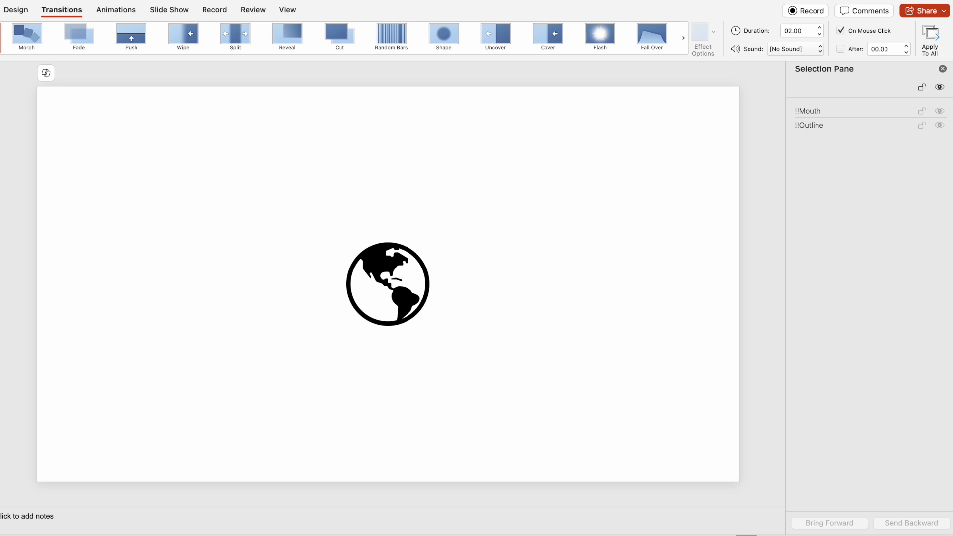
click(0, 10)
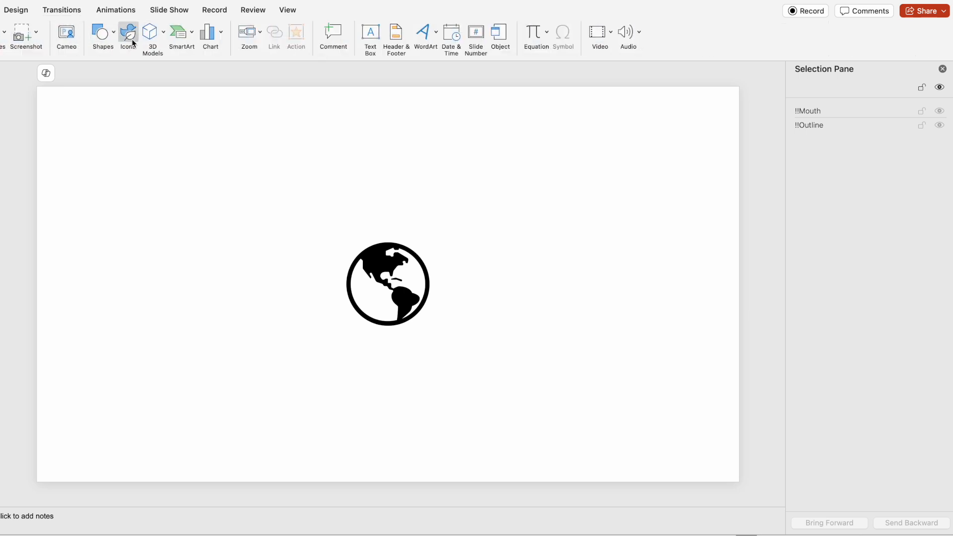
click(135, 39)
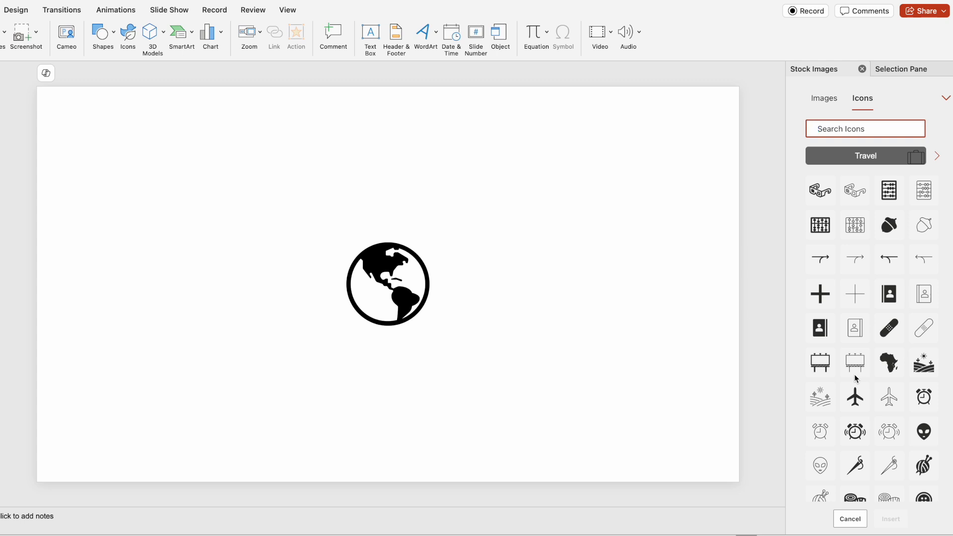
click(863, 69)
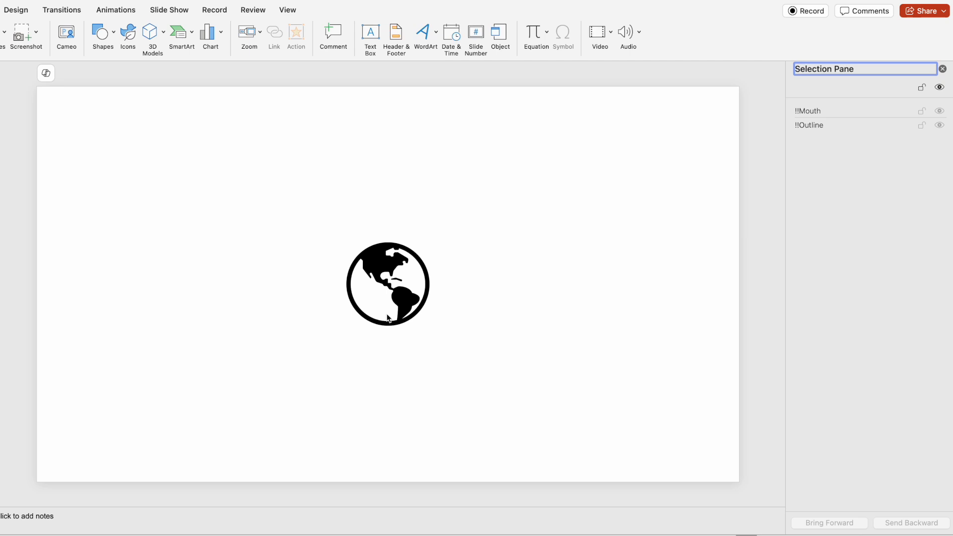
- Check the object names on the globe slide, then those of the outline and both eyes on the smiley slide
click(413, 294)
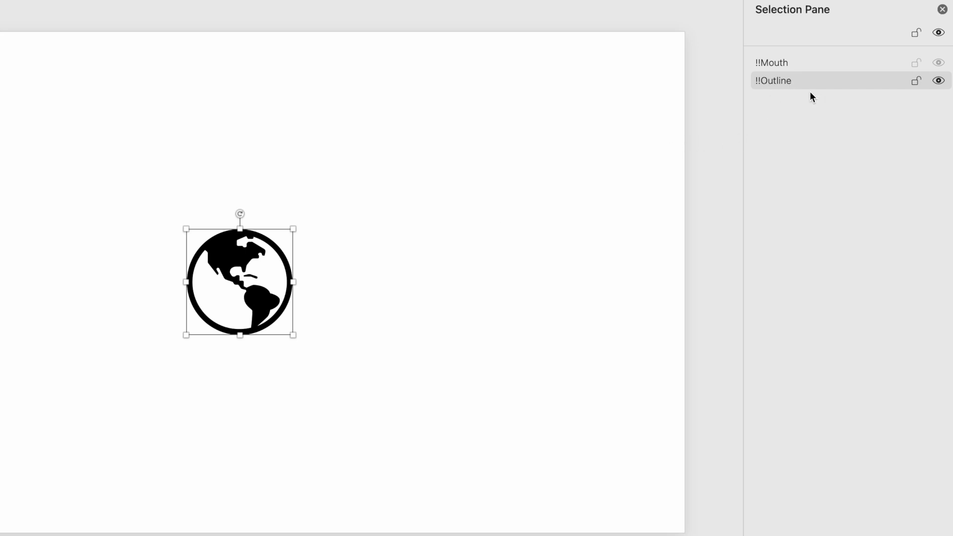
click(793, 62)
key(Escape)
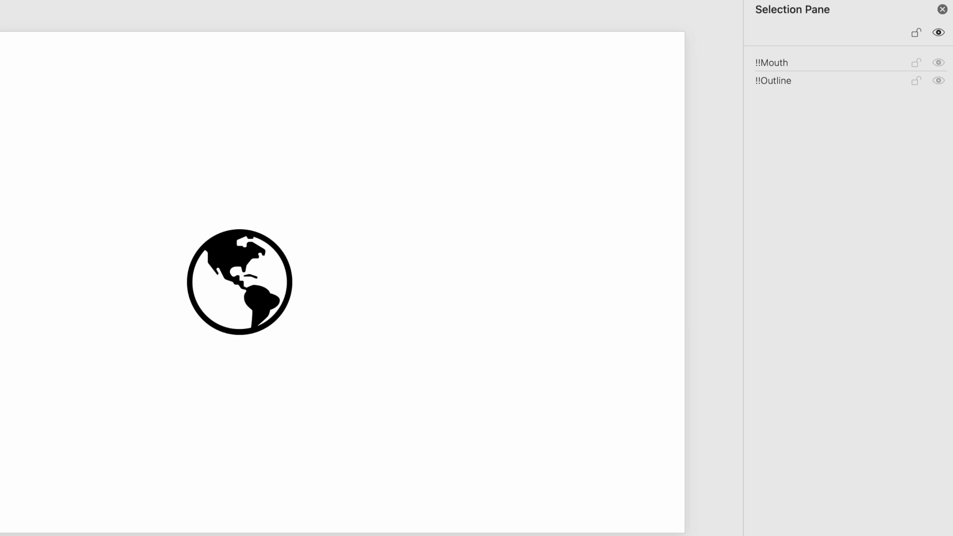
key(Up)
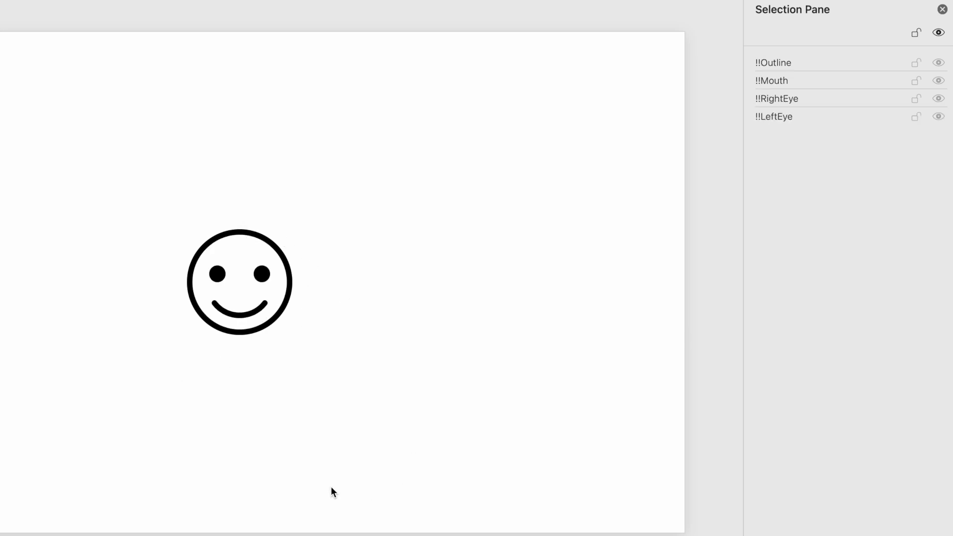
click(287, 272)
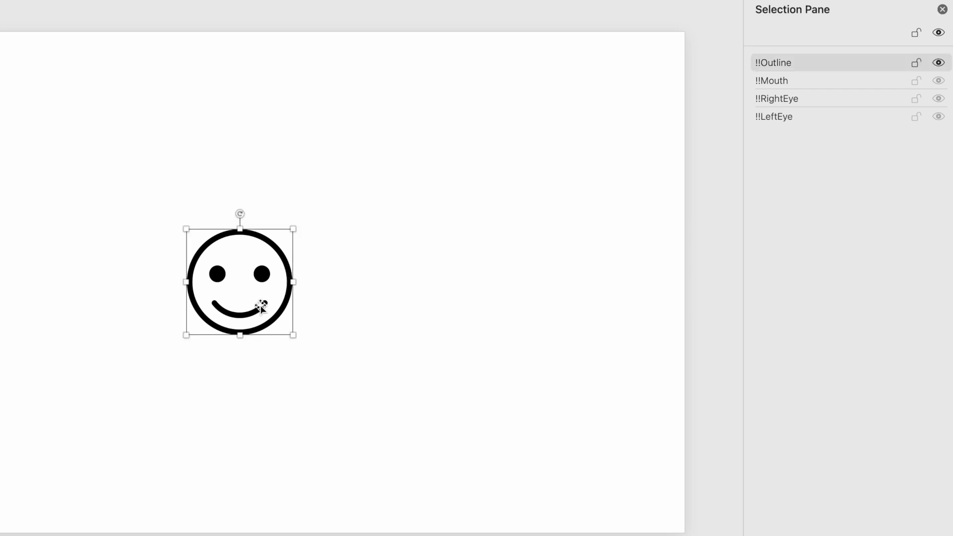
click(262, 274)
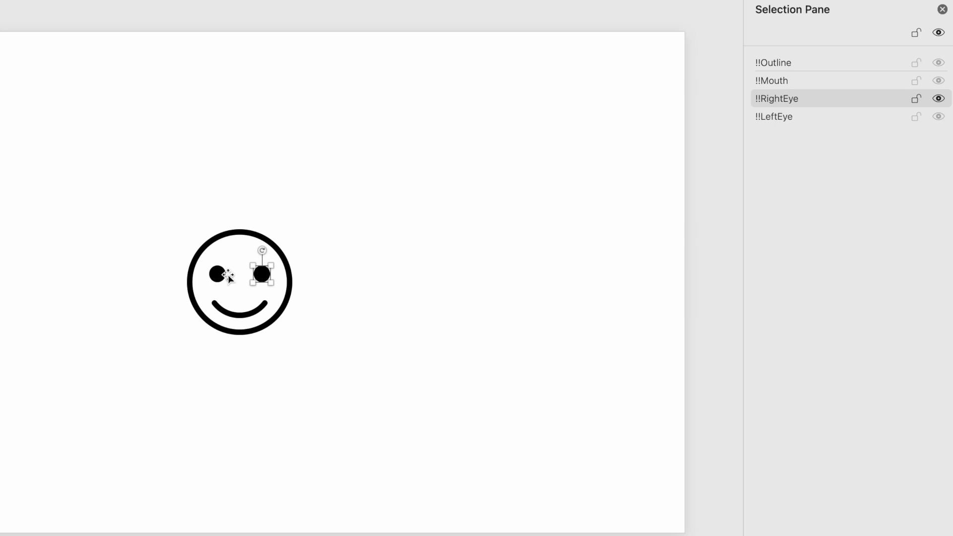
click(217, 274)
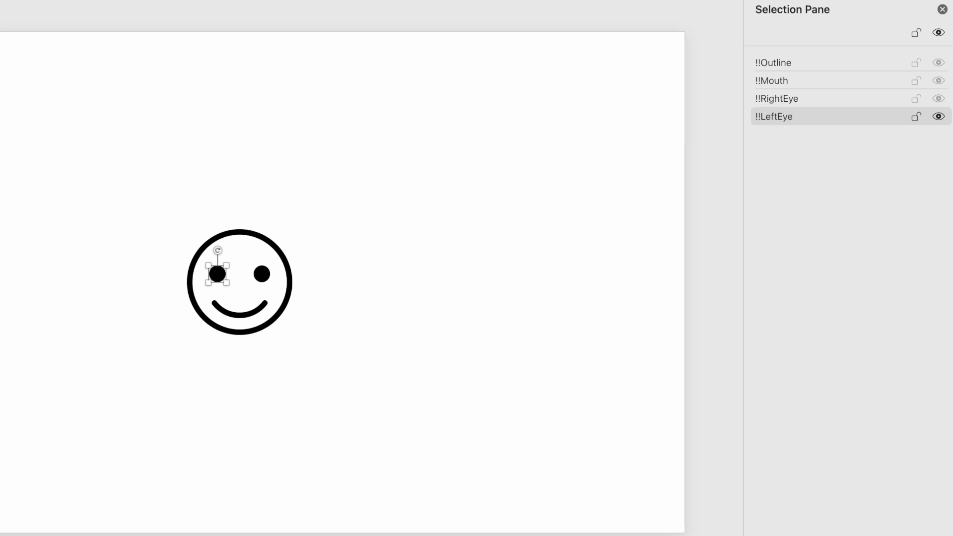
- Go through the globe, smiley, surprised-face and woozy-face slides to compare their !! object names
key(Page_Down)
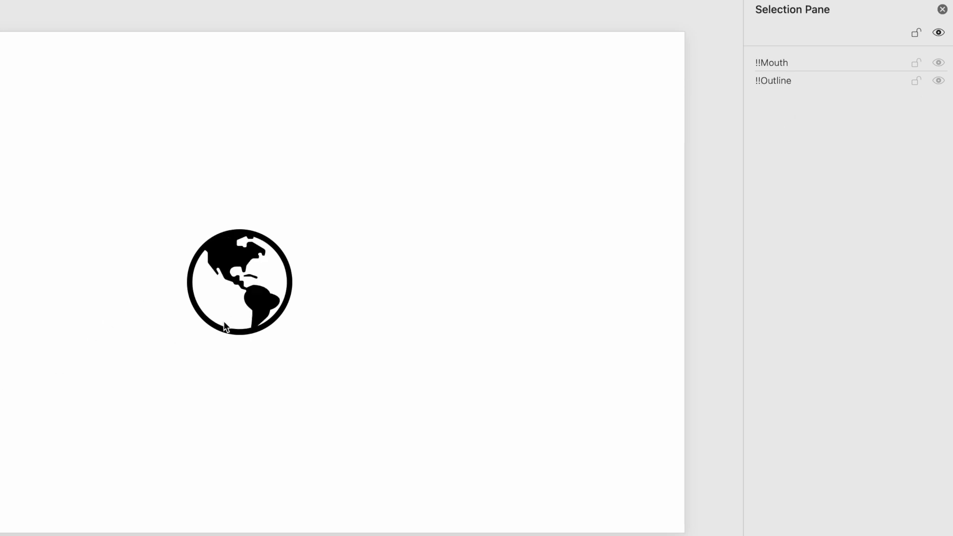
click(220, 325)
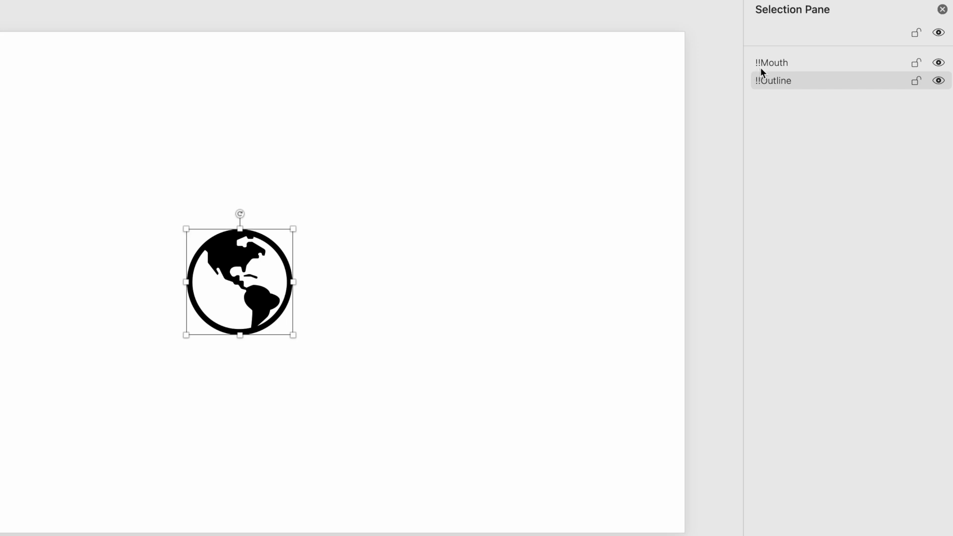
key(Escape)
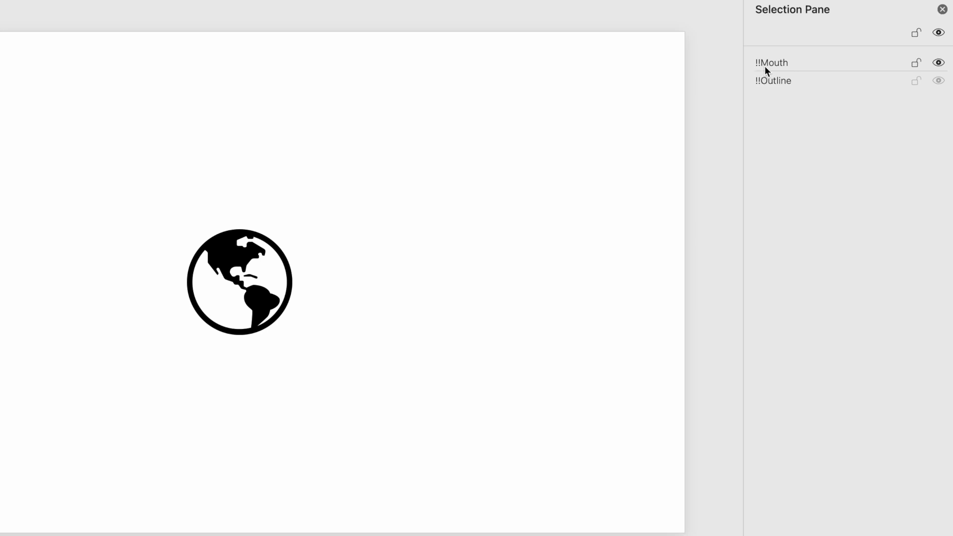
key(Down)
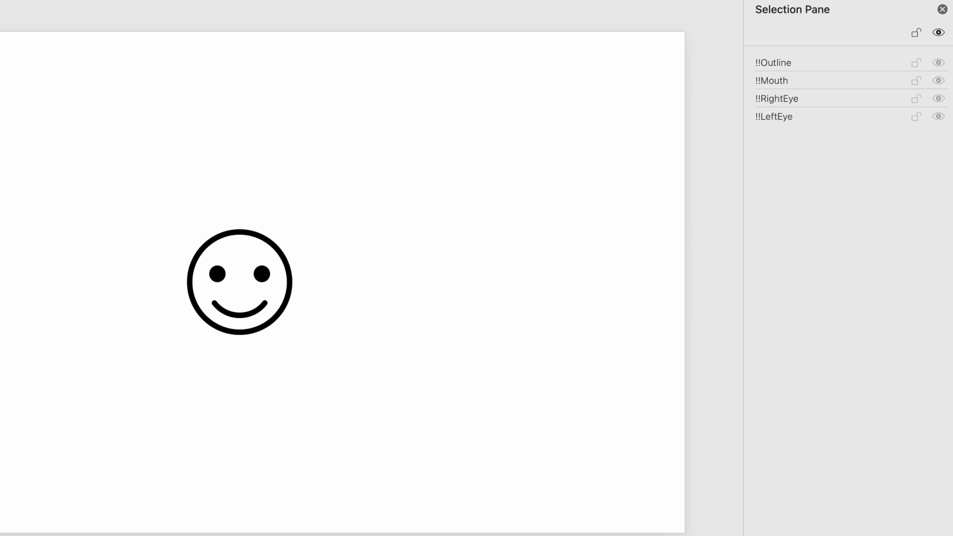
key(Down)
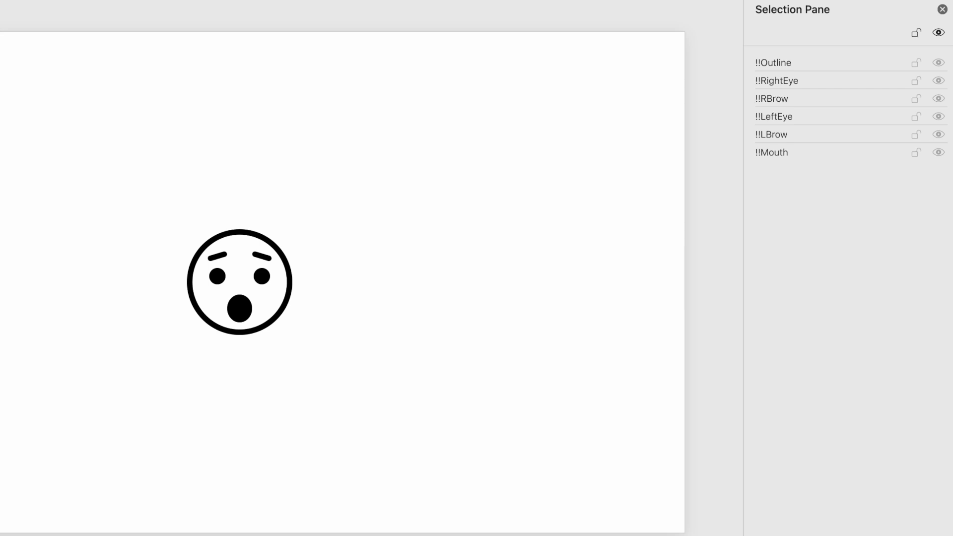
key(Down)
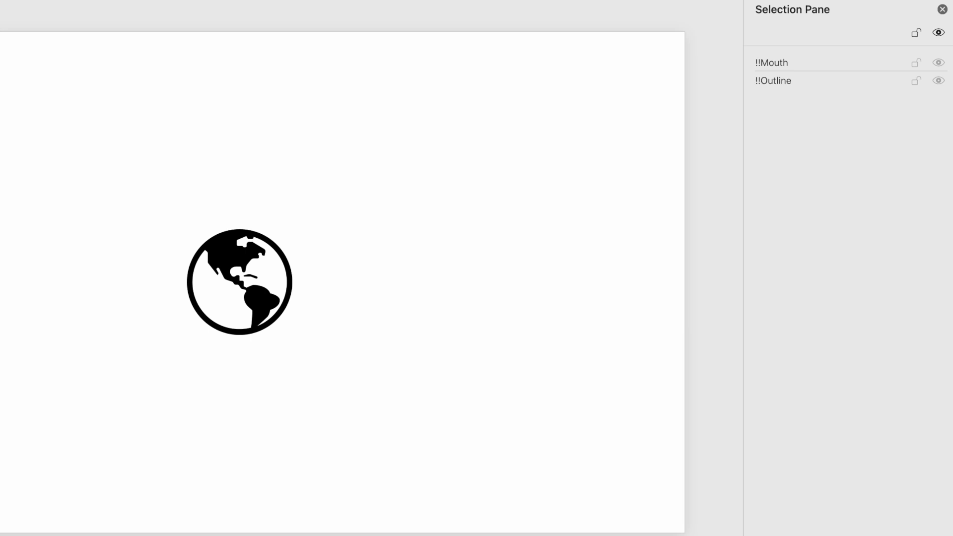
key(Down)
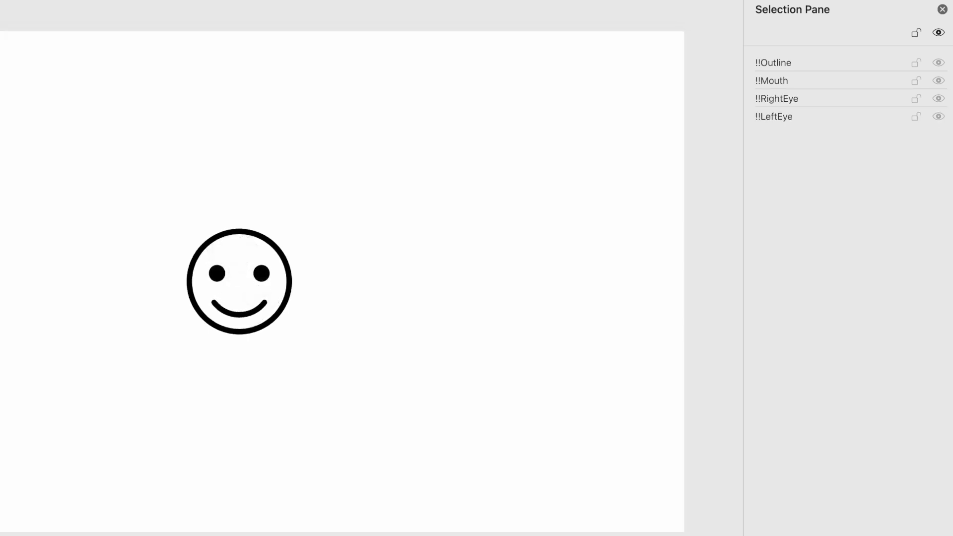
key(Down)
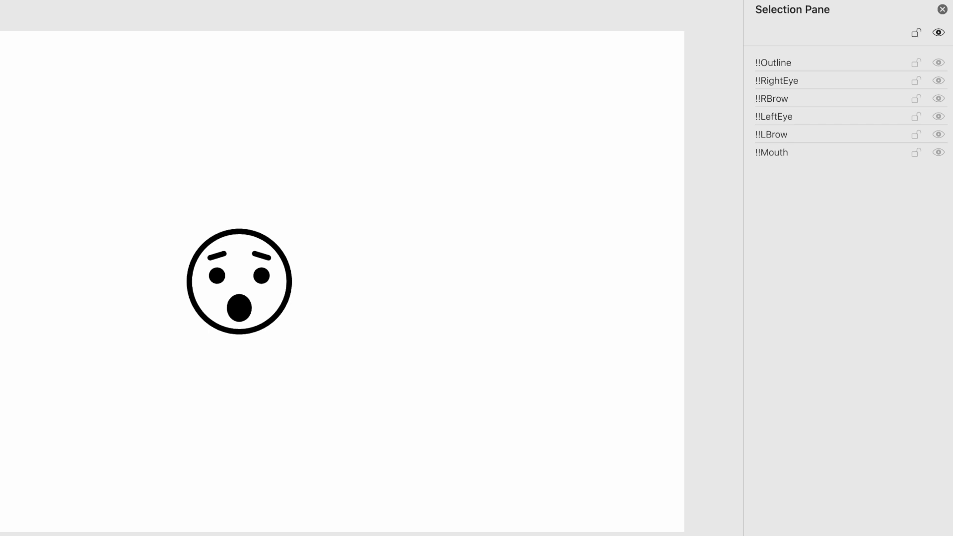
key(Down)
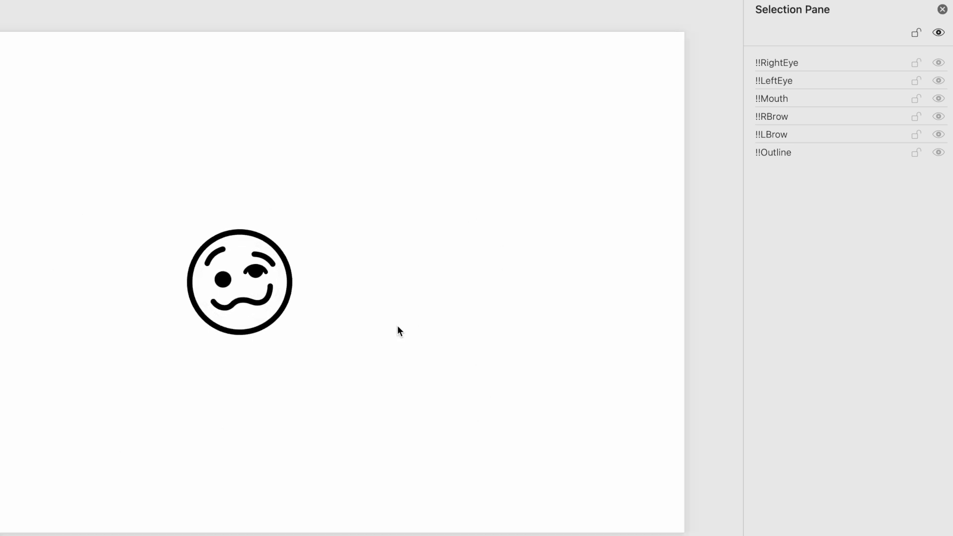
- Select all parts of the woozy face and view the grouping options without applying any
drag(404, 409, 54, 118)
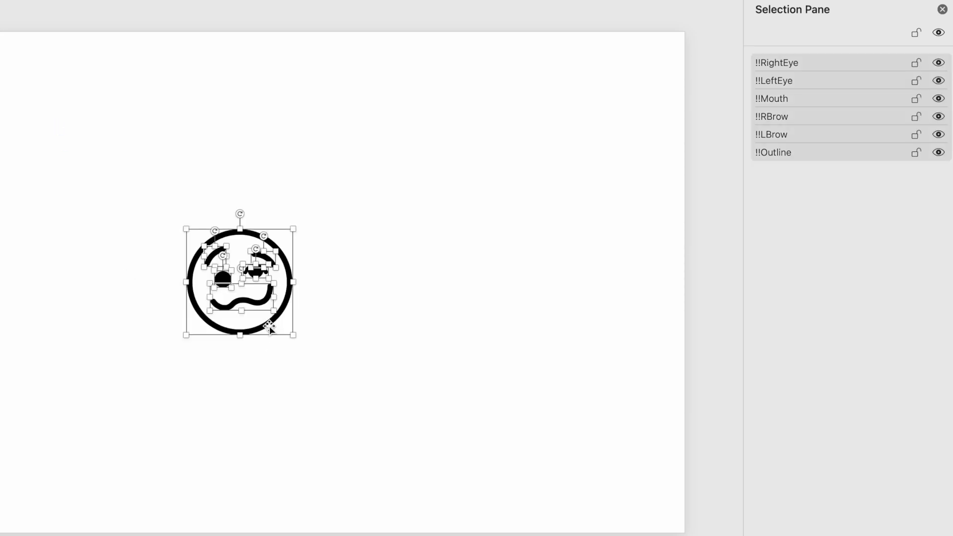
click(362, 407)
drag(141, 164, 370, 408)
right_click(266, 335)
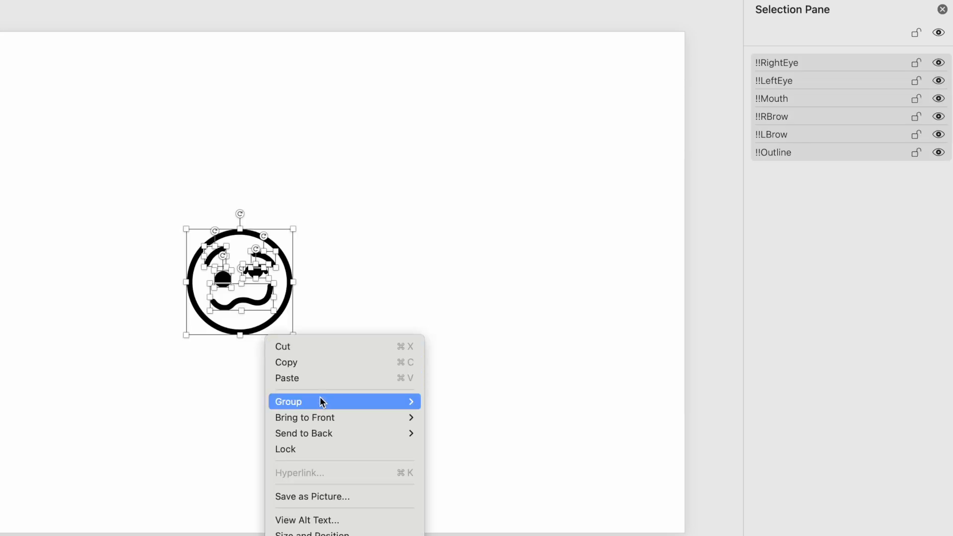
mouse_move(319, 401)
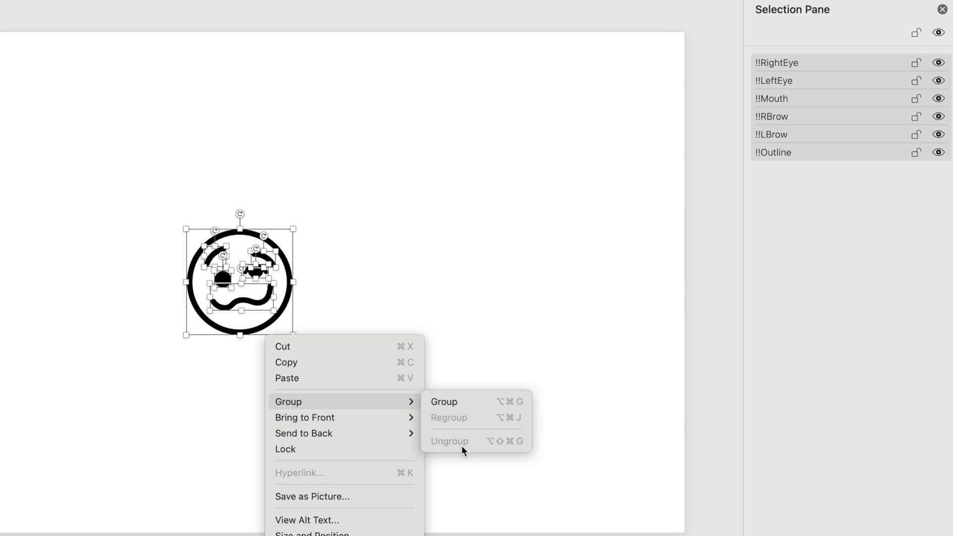
click(260, 430)
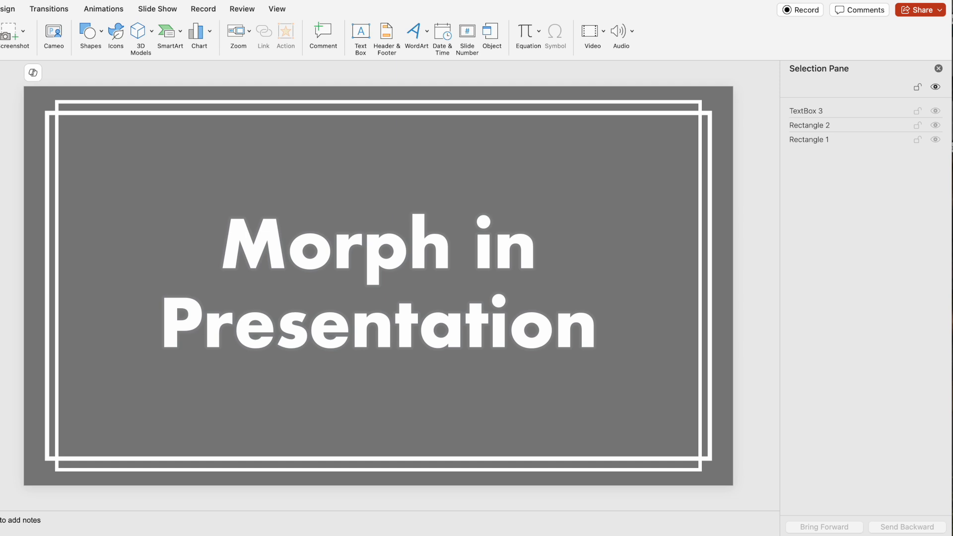
- Go past the Morph in Presentation title to the HOME slide and check the names of its ribbon picture, red circle and rounded box
key(Down)
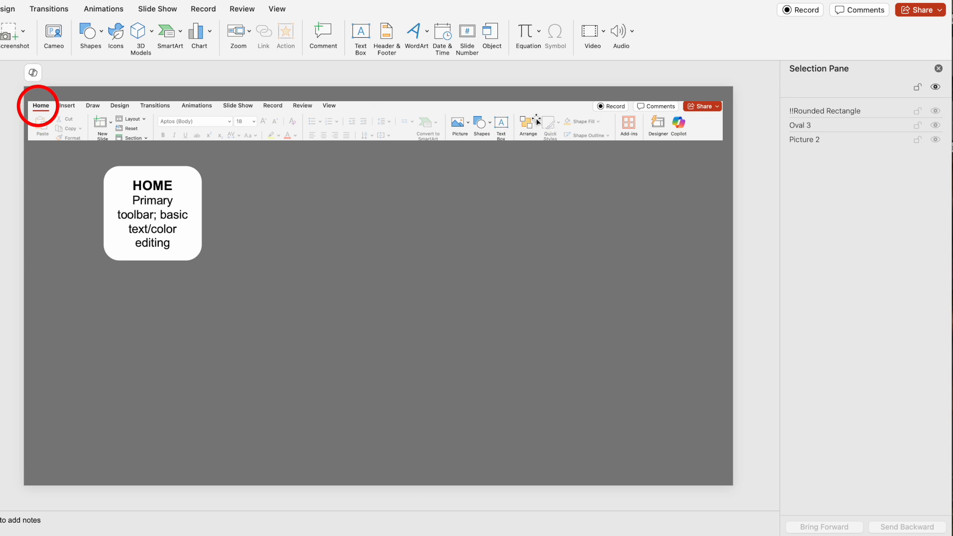
click(468, 110)
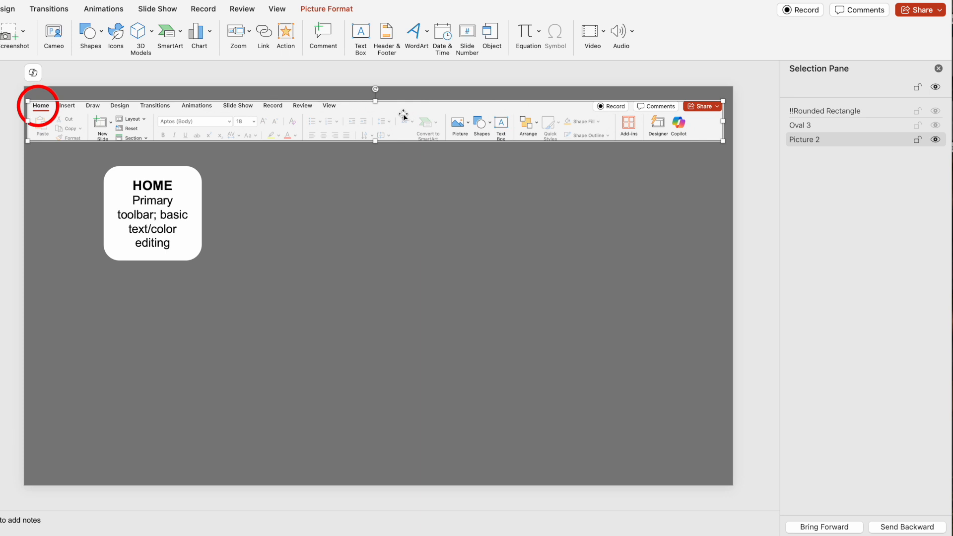
click(42, 88)
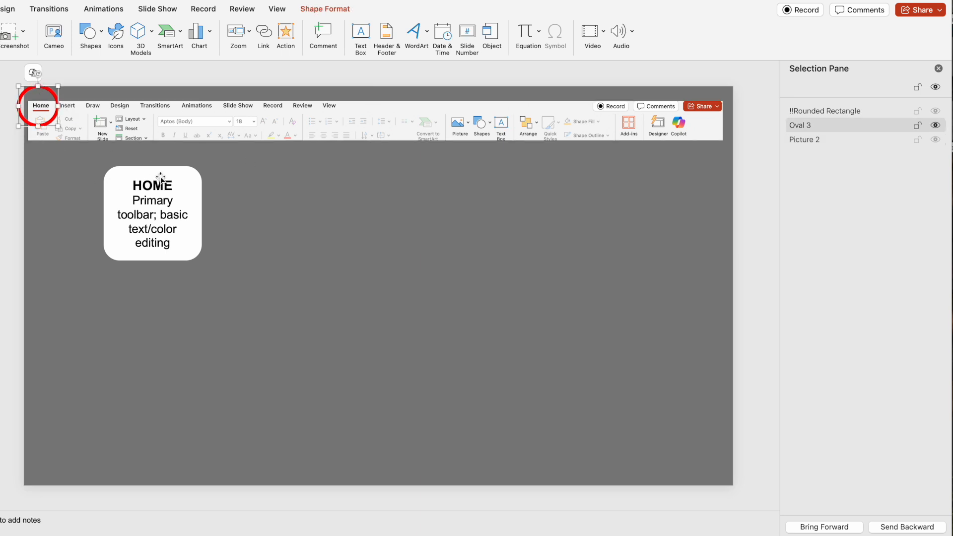
click(178, 172)
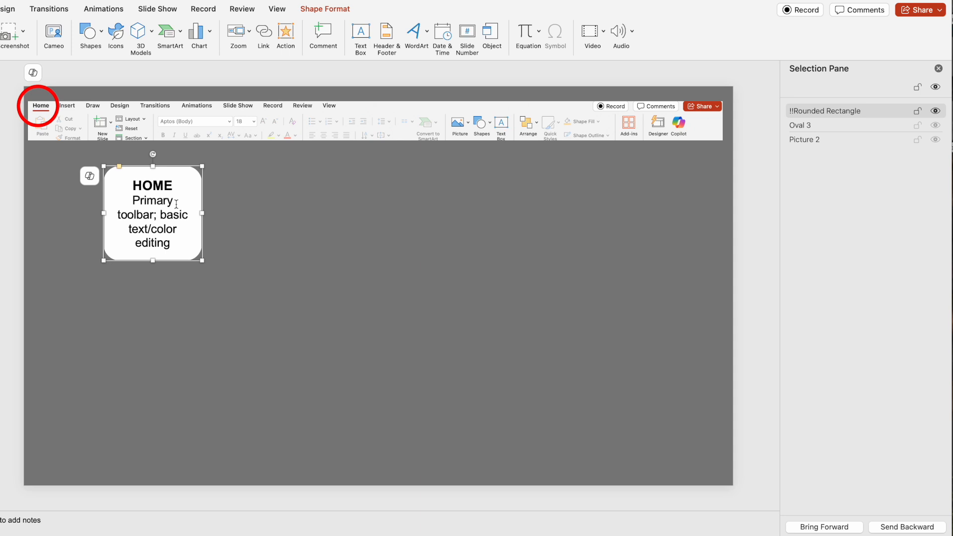
click(10, 172)
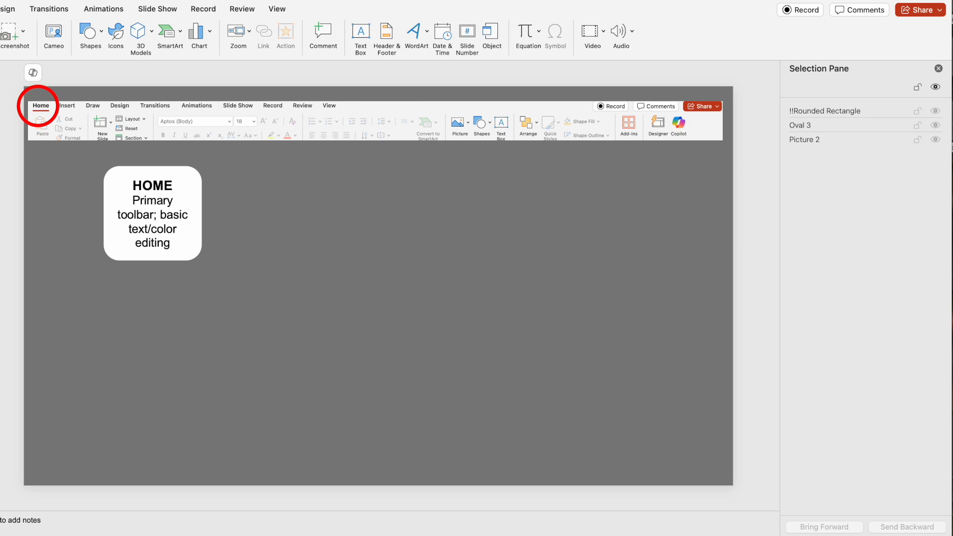
- Go to the Slide Show callout slide and check the names of its rounded box, ribbon picture and red circle
key(Down)
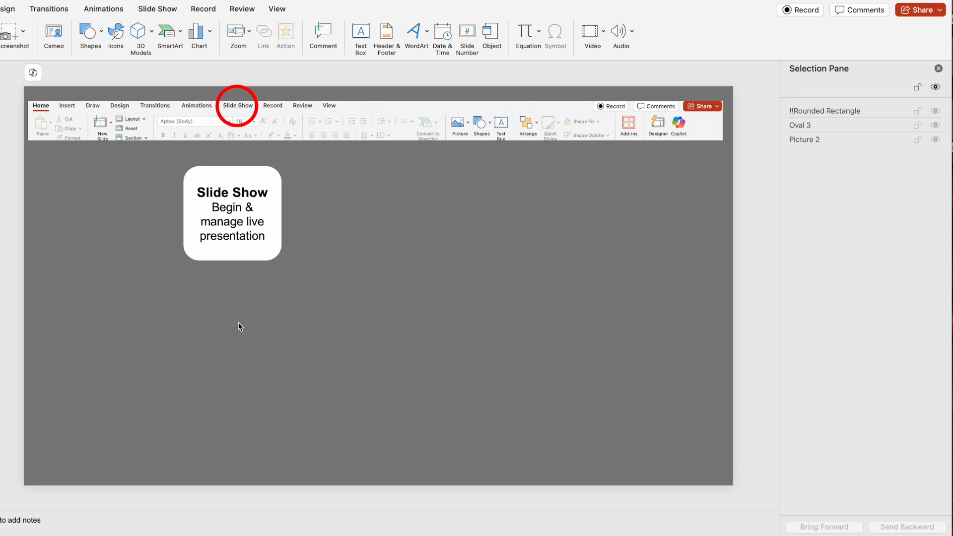
click(248, 258)
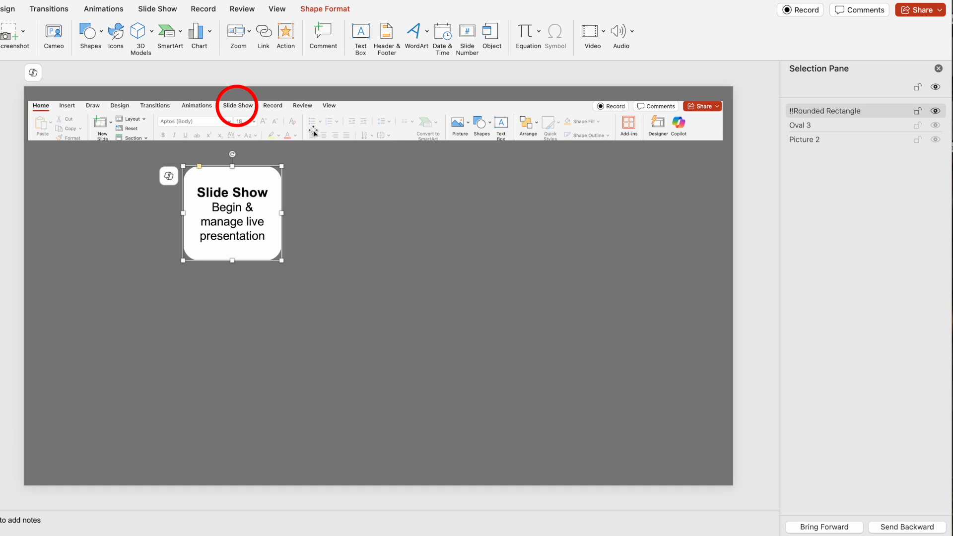
click(252, 109)
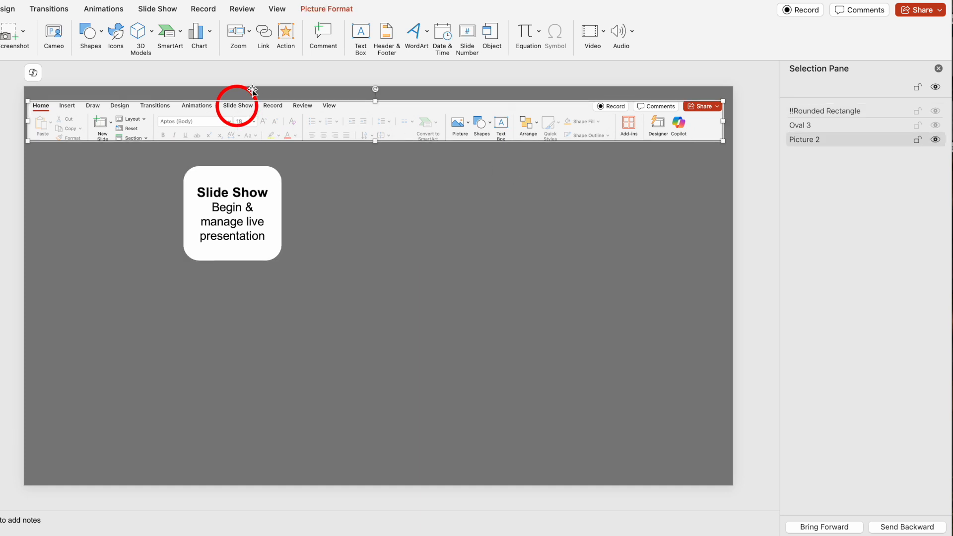
click(252, 90)
click(464, 116)
click(249, 88)
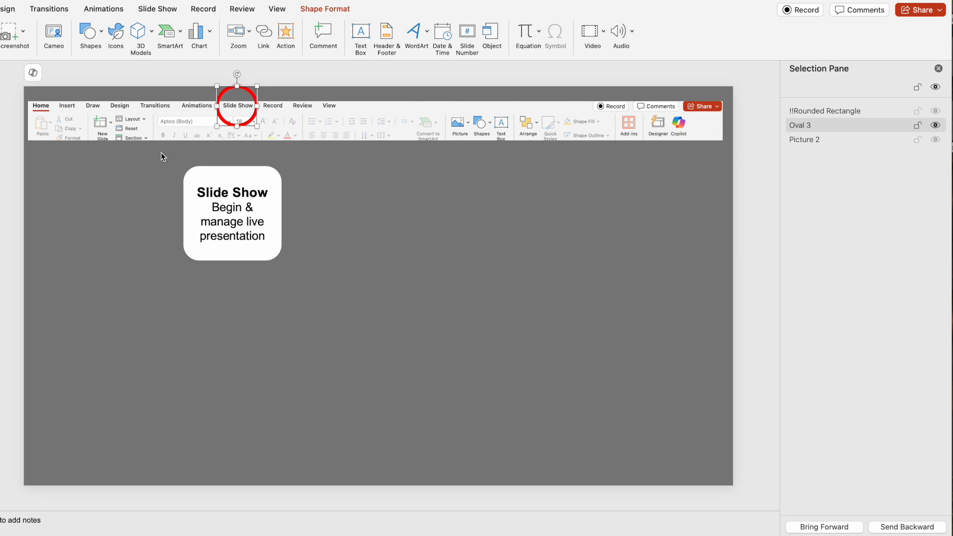
click(230, 174)
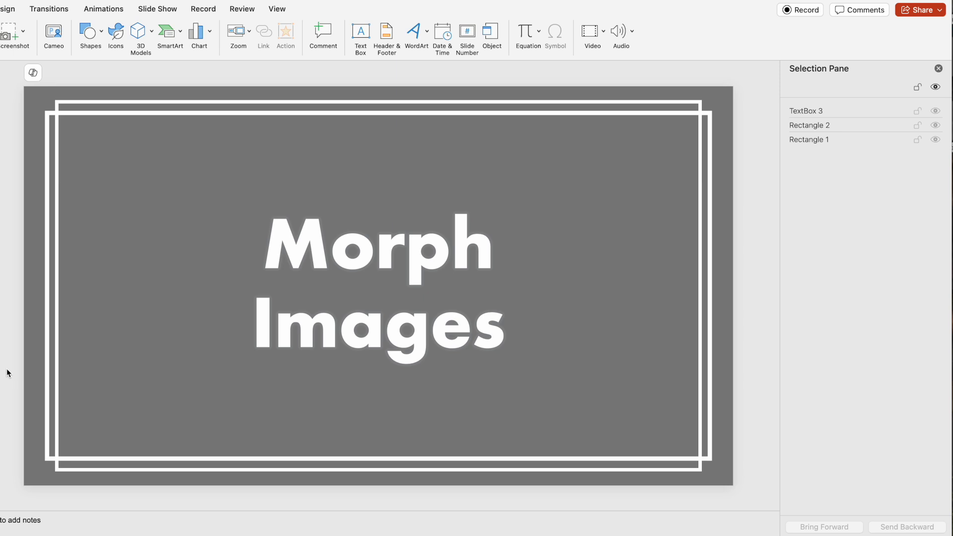
- Delete the blue textured rectangles covering the first cartoon slide after the Morph Images title and the two slides that follow it
click(1, 372)
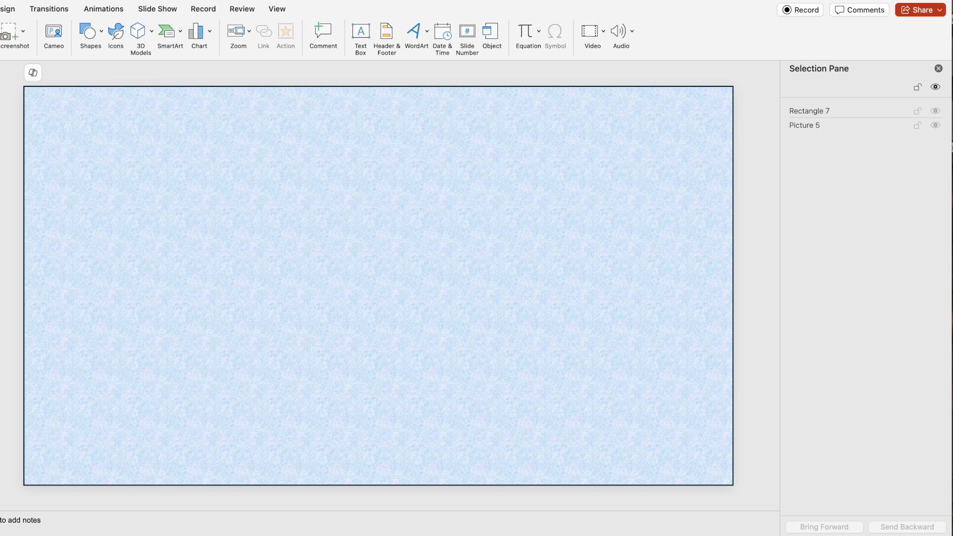
click(217, 253)
key(Delete)
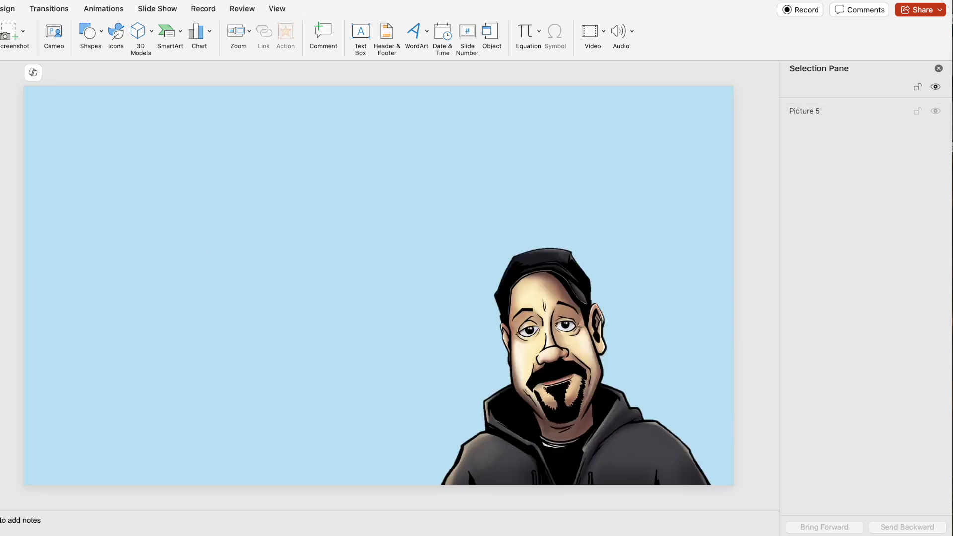
click(0, 392)
click(139, 303)
key(Delete)
click(5, 308)
click(124, 308)
key(Delete)
click(0, 308)
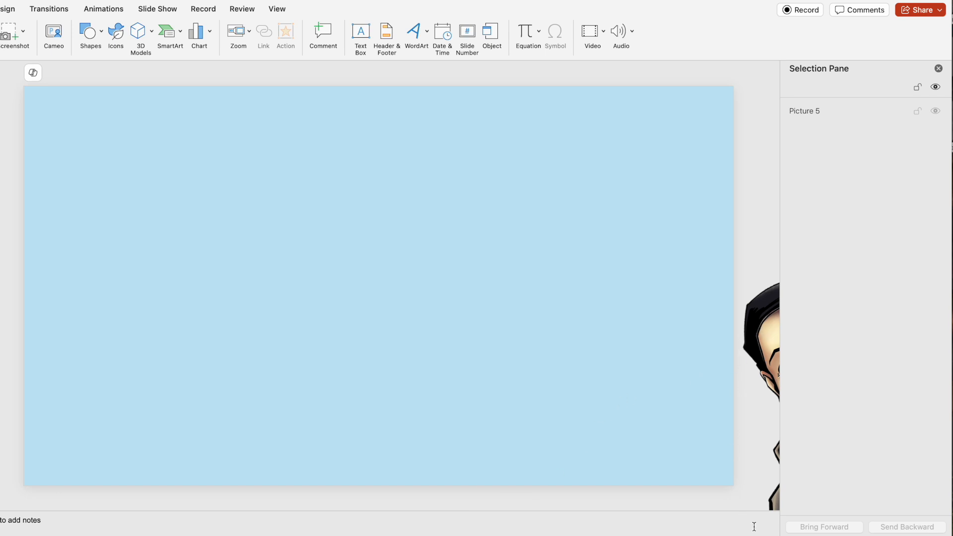
- Check the object name of the "Welcome to The Slide Hustle!" speech bubble and go on to the Morph in Action title slide
scroll(379, 286, down, 5)
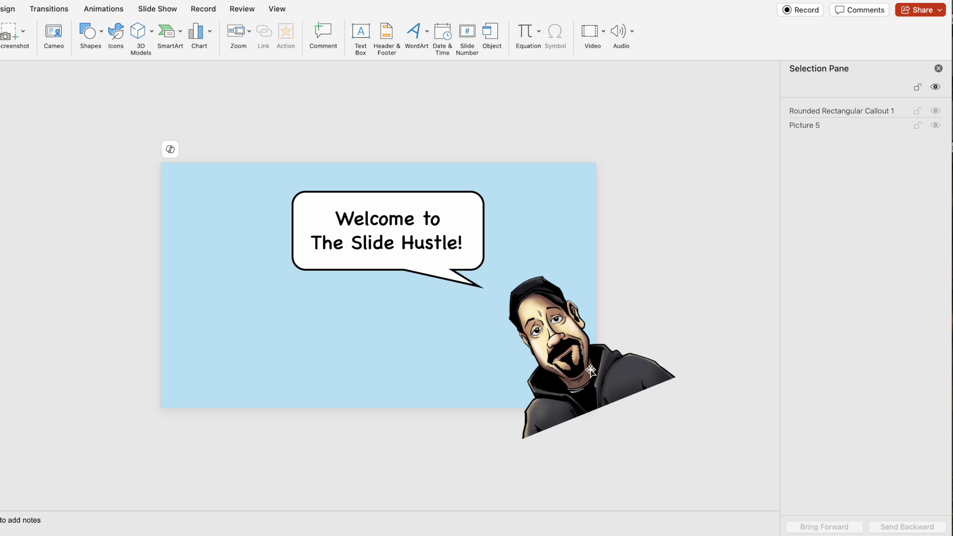
click(391, 193)
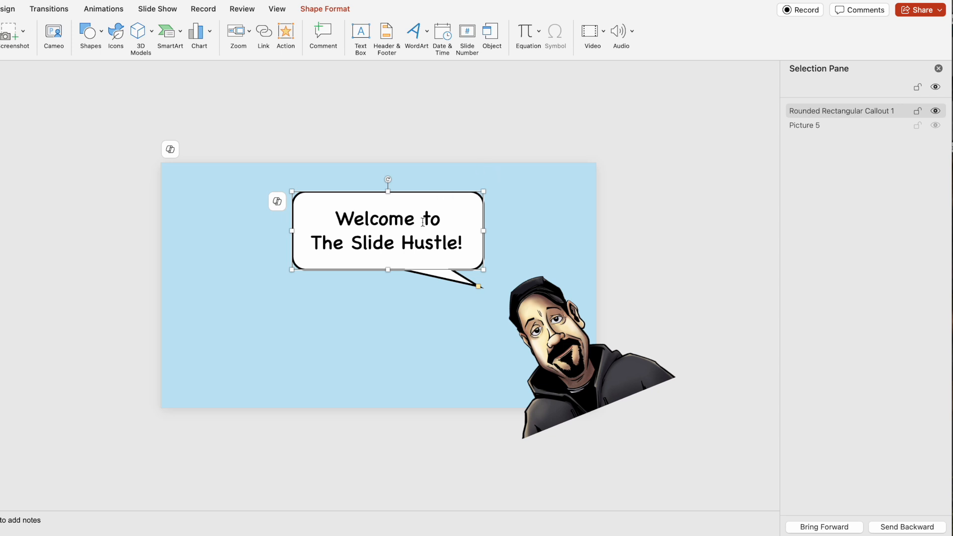
click(452, 466)
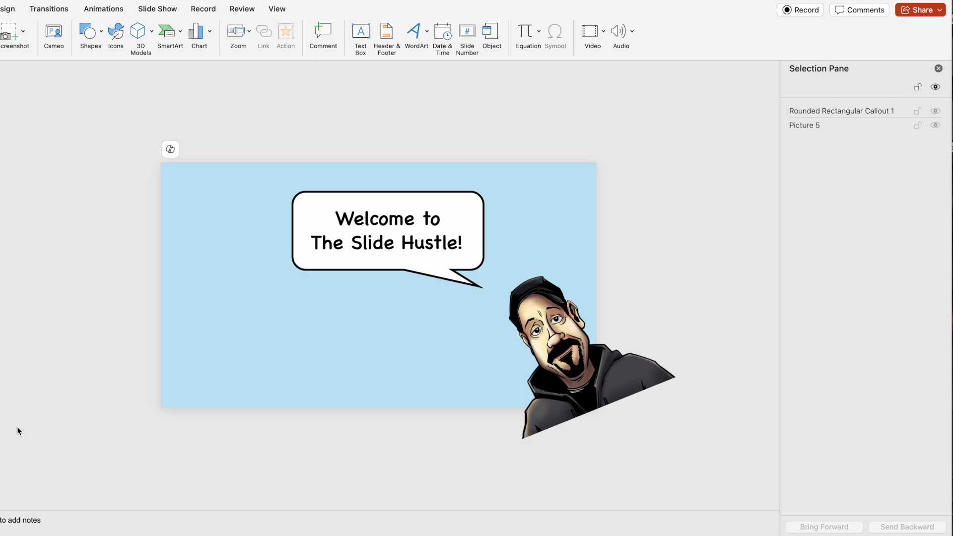
key(Down)
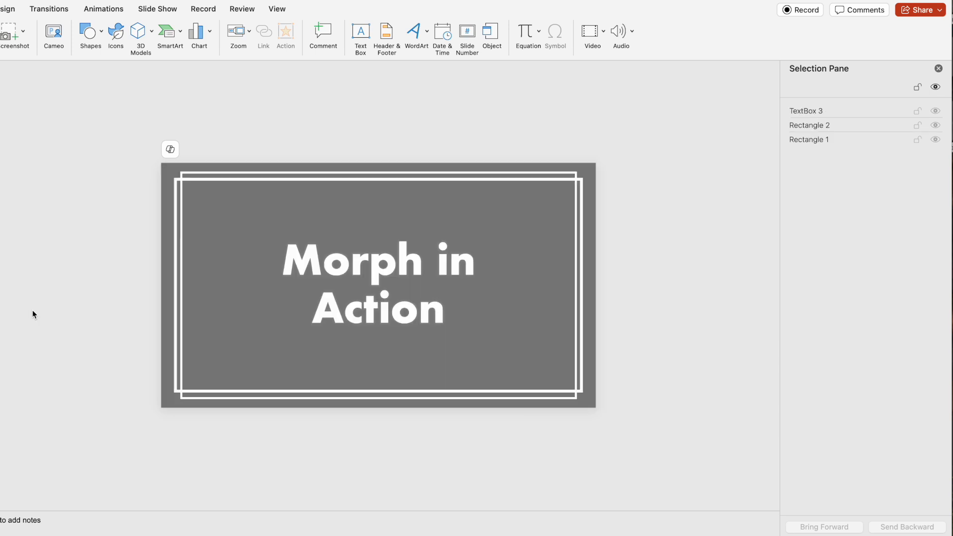